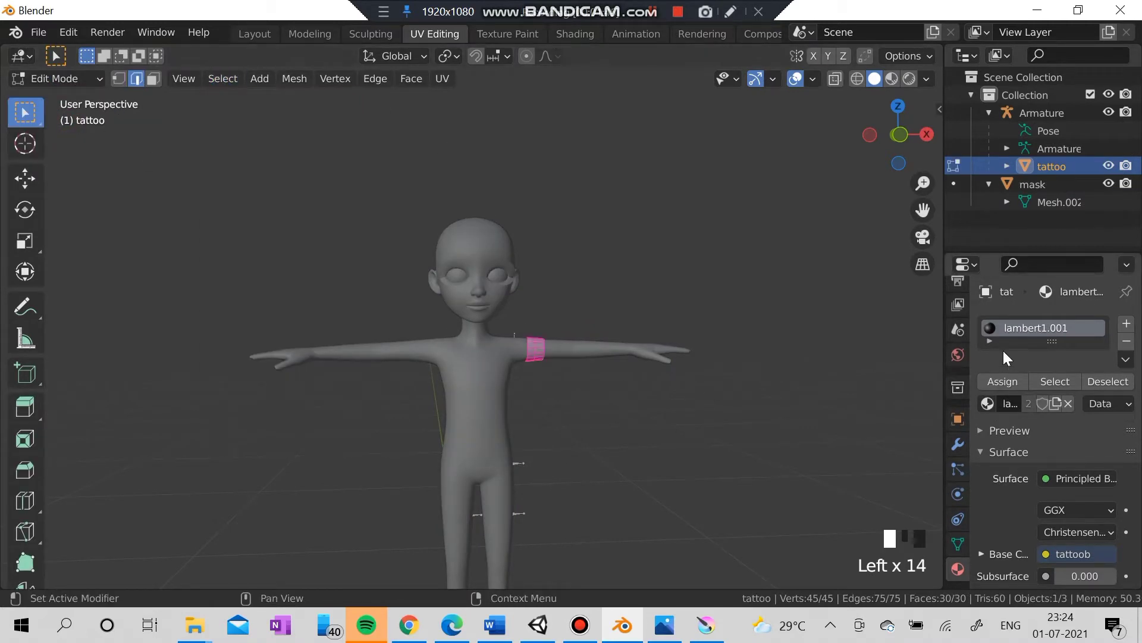
- Assign the lambert1.001 material to the arm band faces and rename it 'tattoo'
left_click(1012, 327)
left_click(991, 380)
left_click(991, 380)
right_click(1023, 330)
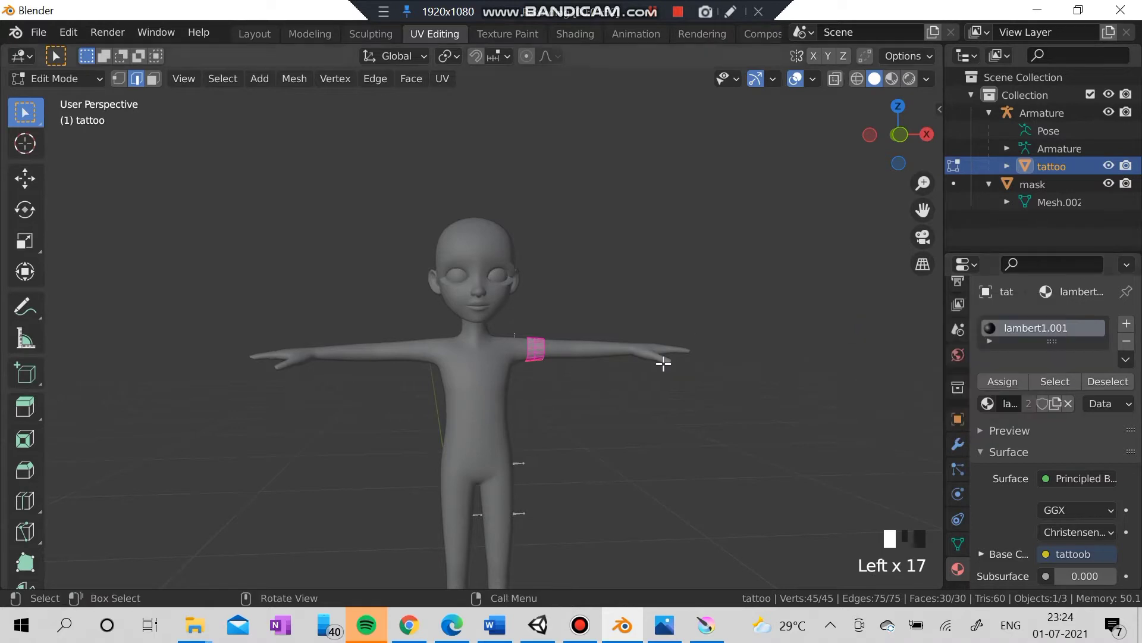
key("BackSpace")
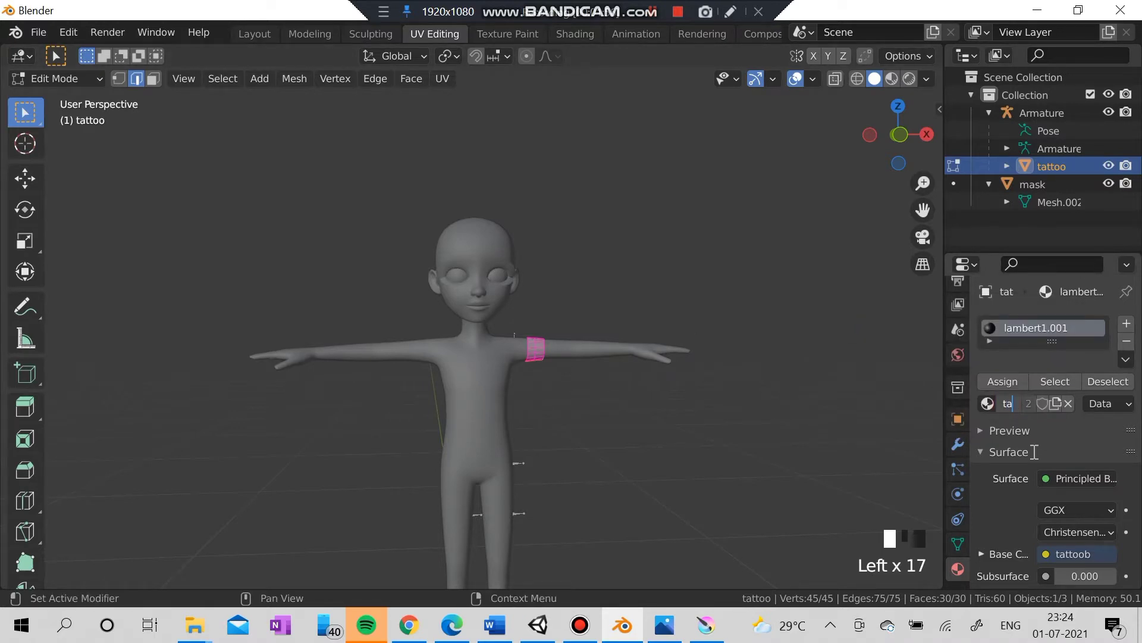
type("tattoo")
key("Return")
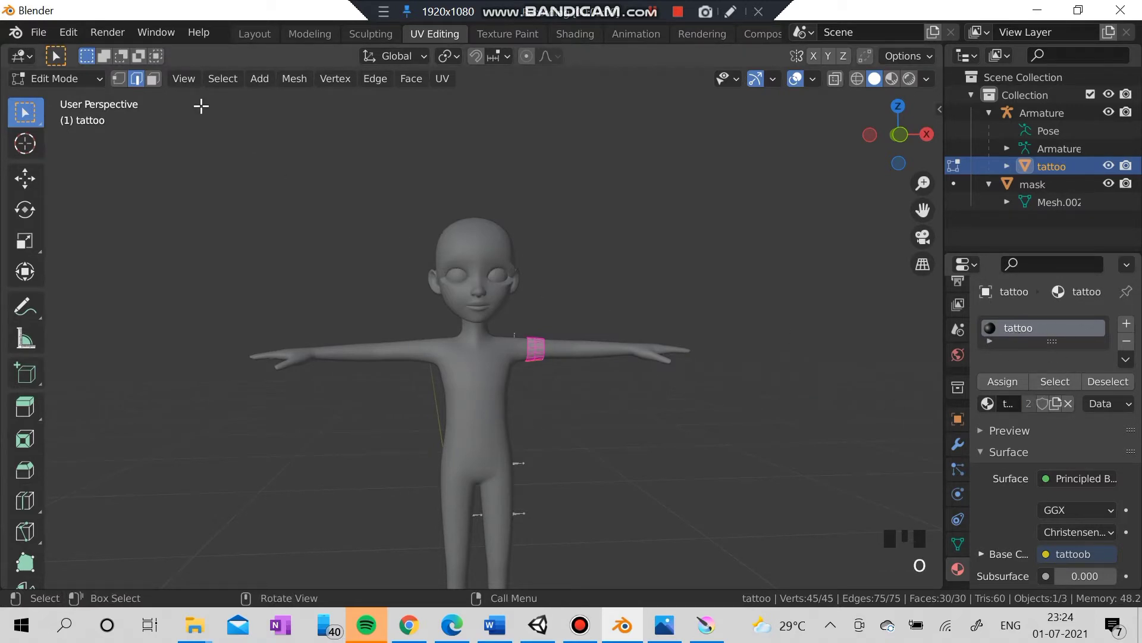
- Select the mask body mesh and switch it into Edit Mode
left_click(89, 78)
left_click(90, 95)
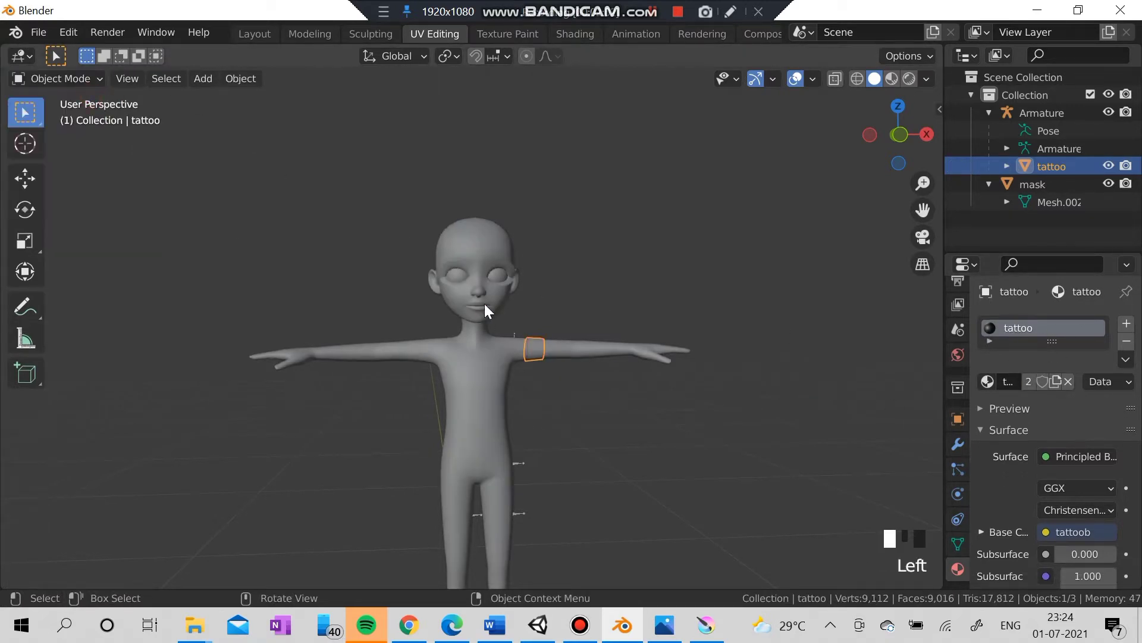
left_click(479, 377)
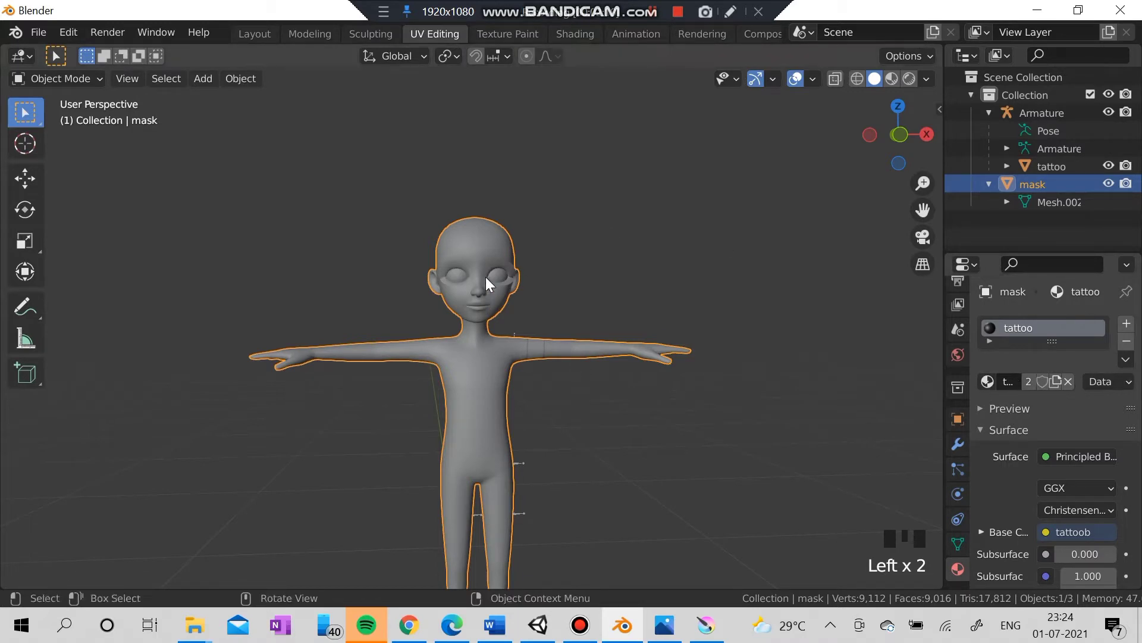
left_click(37, 78)
left_click(45, 121)
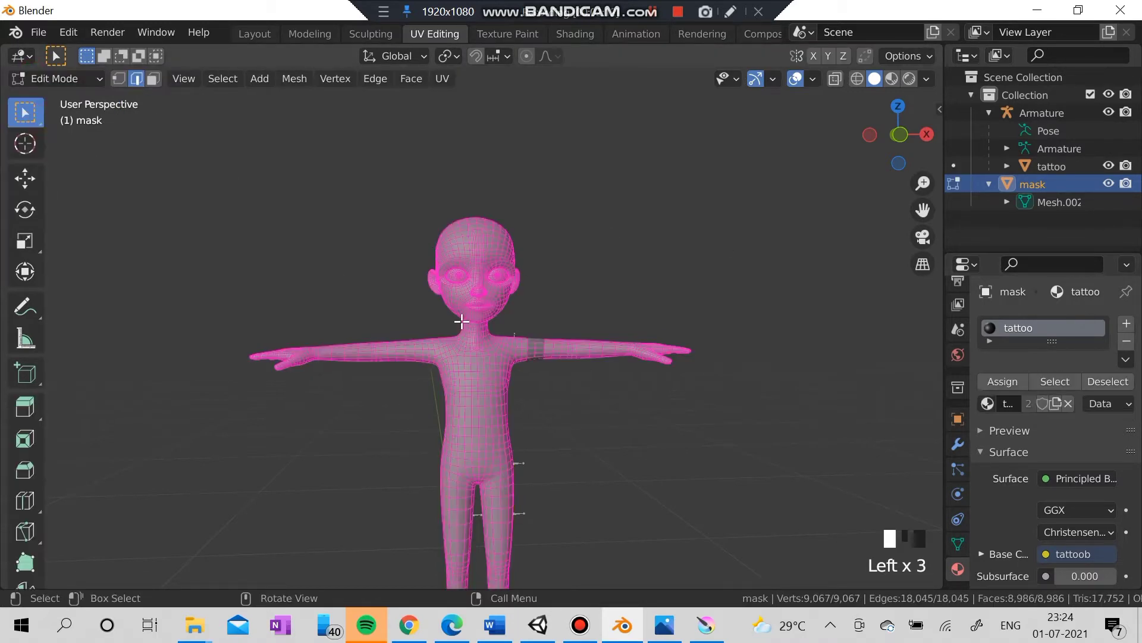
- Add a new material named 'mask' and assign it to the entire body mesh
left_click(1126, 323)
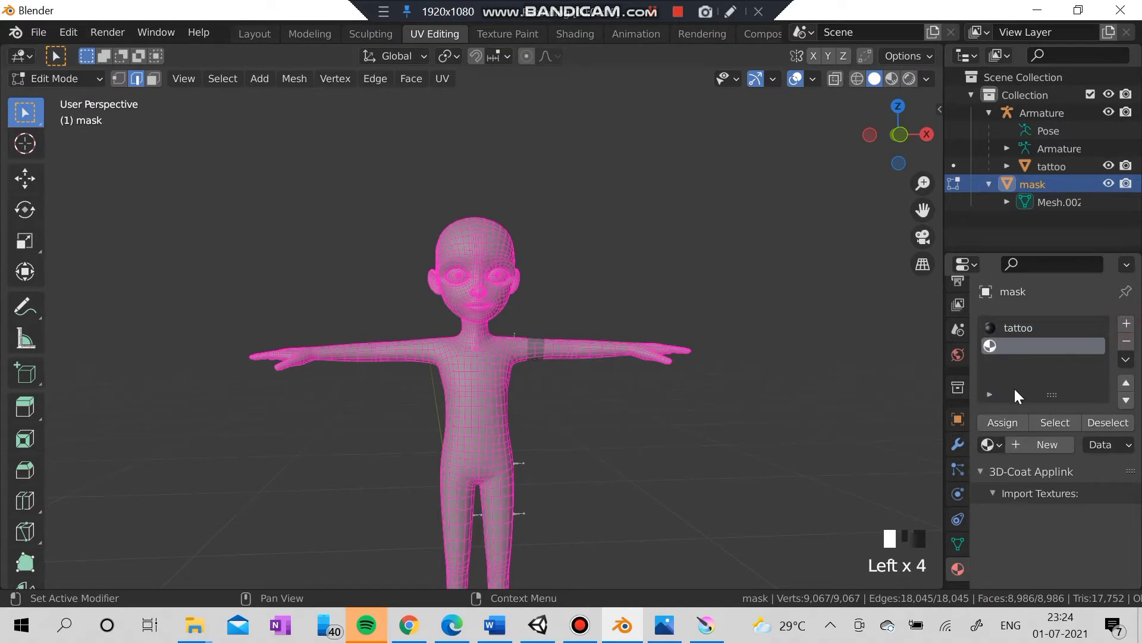
left_click(1008, 444)
key("BackSpace")
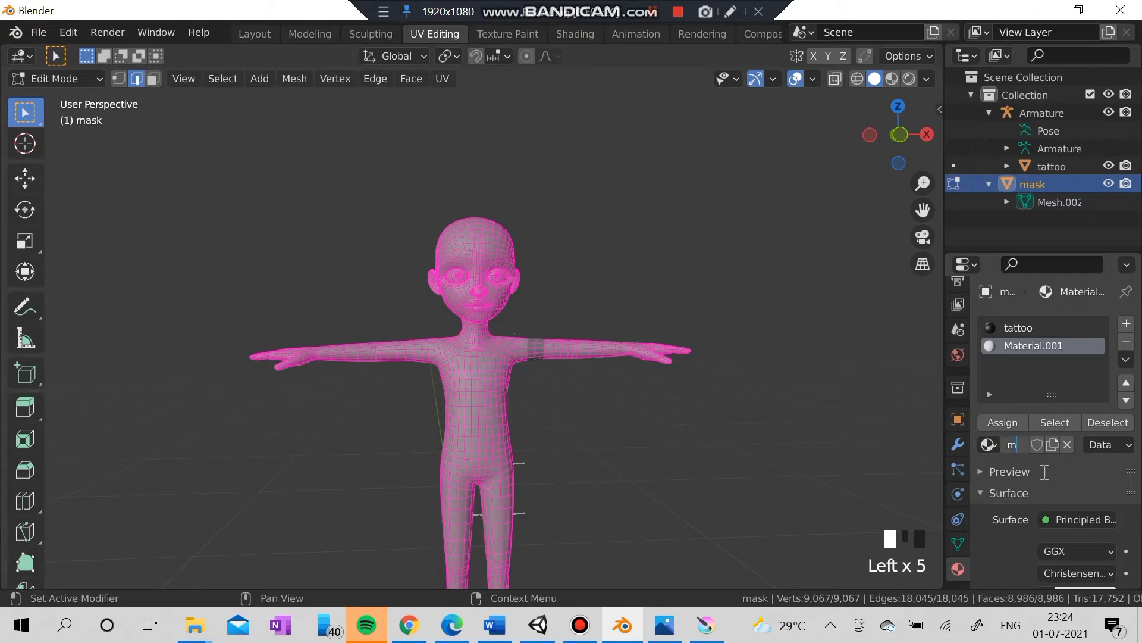
type("mask")
key("Return")
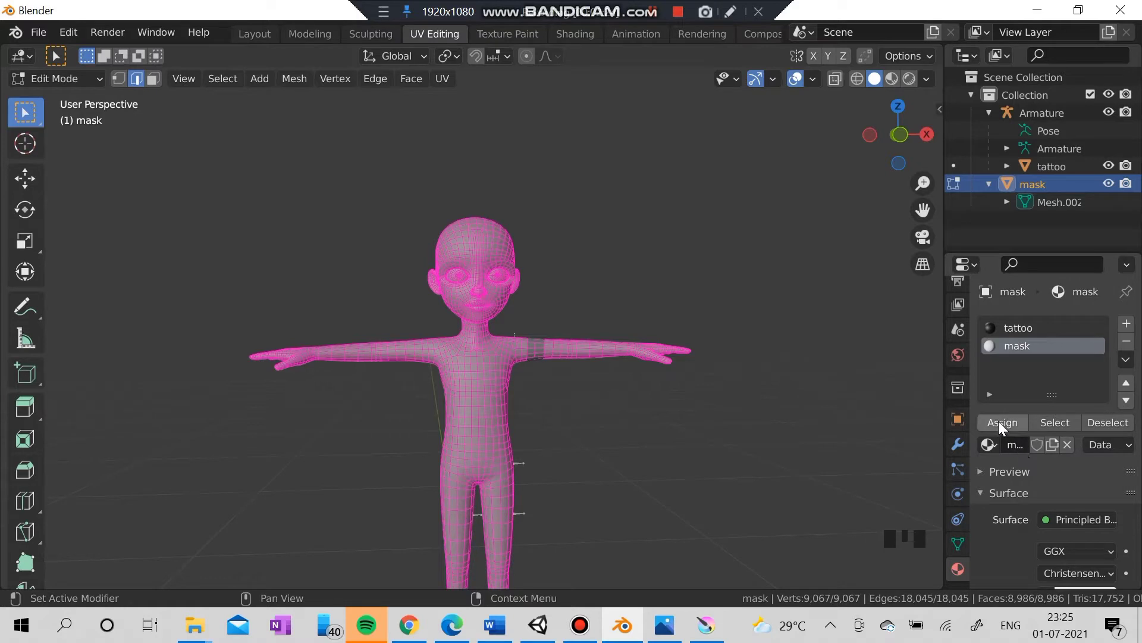
left_click(222, 78)
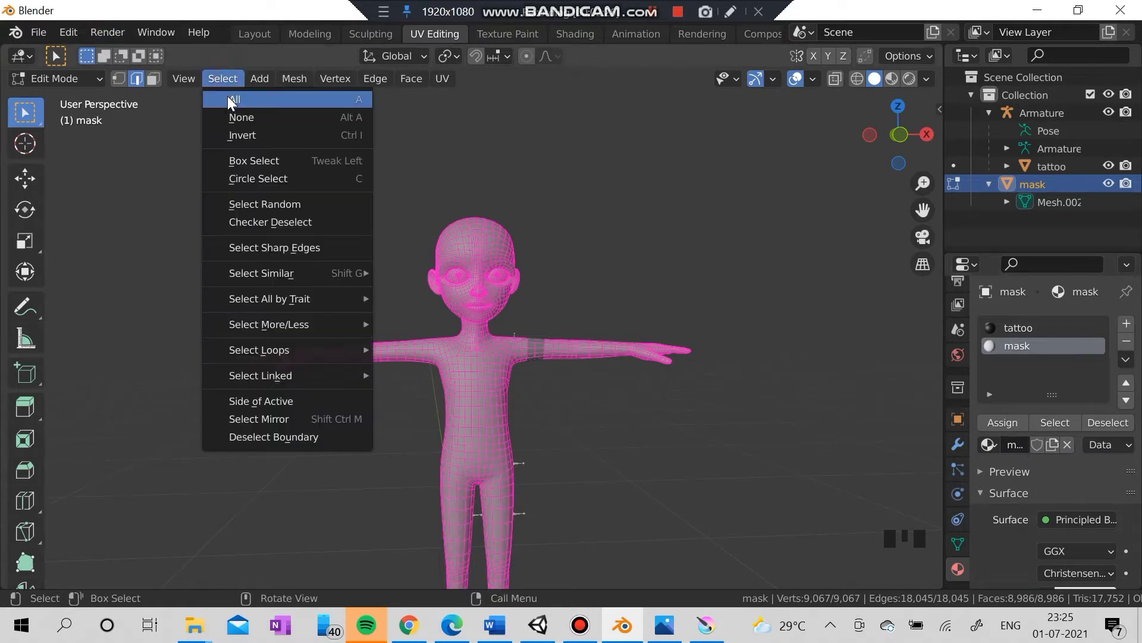
left_click(232, 101)
left_click(1007, 424)
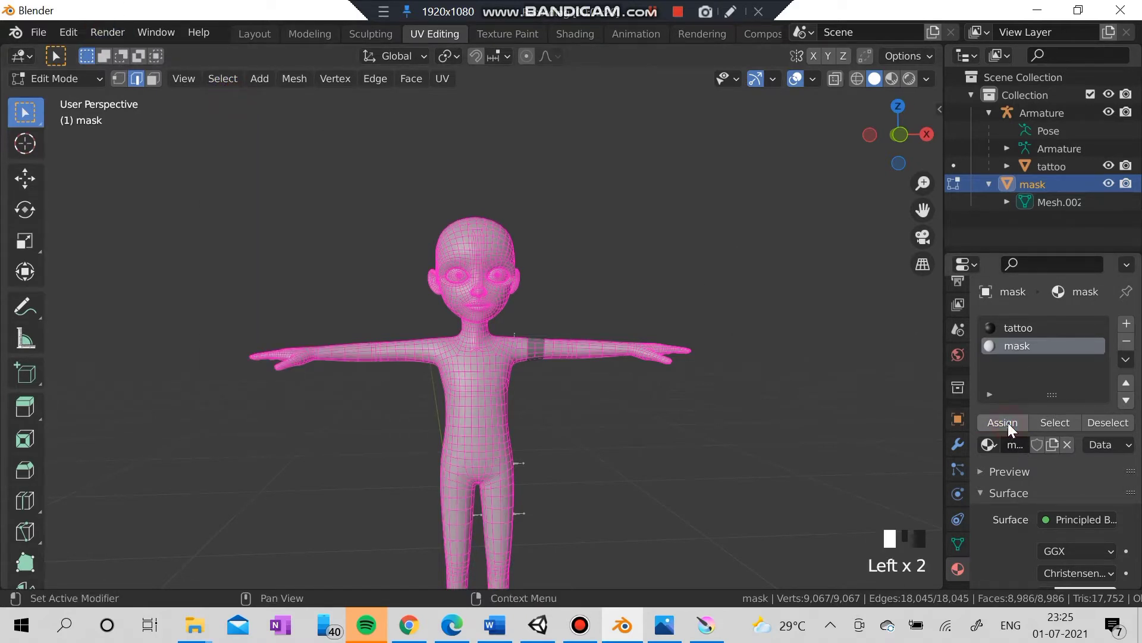
- Back in Object Mode, remove the tattoo material slot from the mask object
left_click(1053, 329)
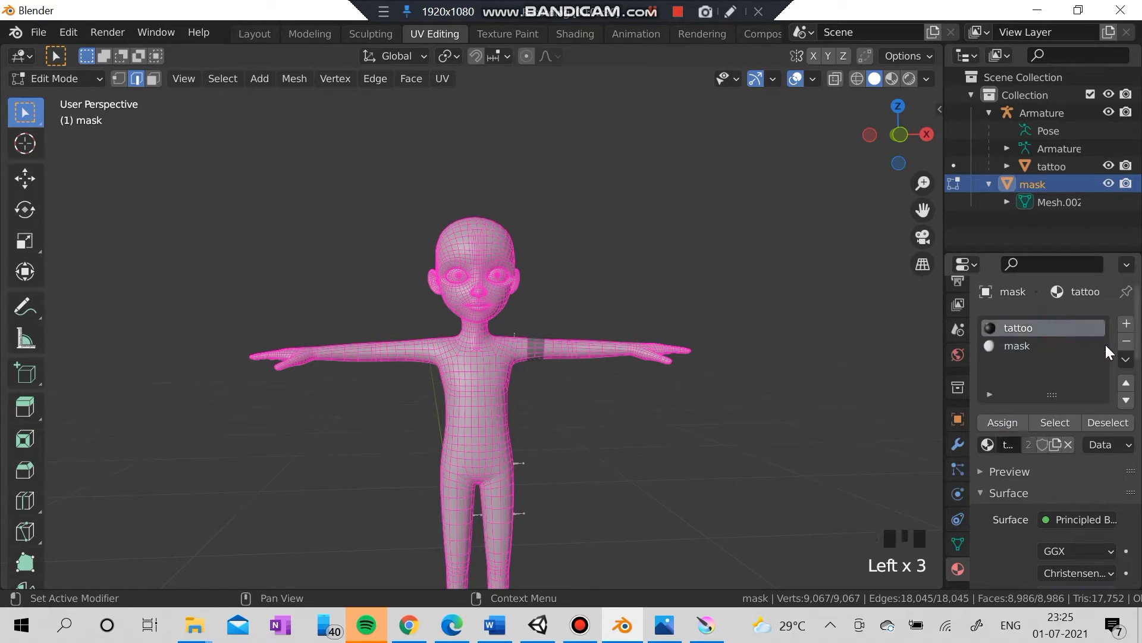
left_click(1126, 341)
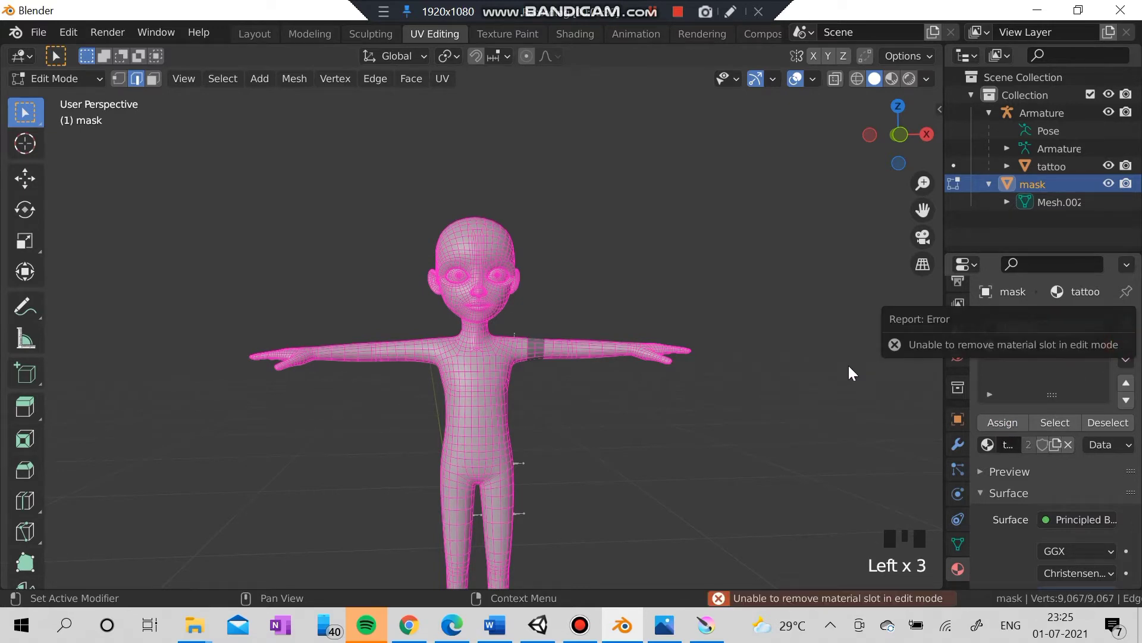
left_click(78, 79)
left_click(82, 100)
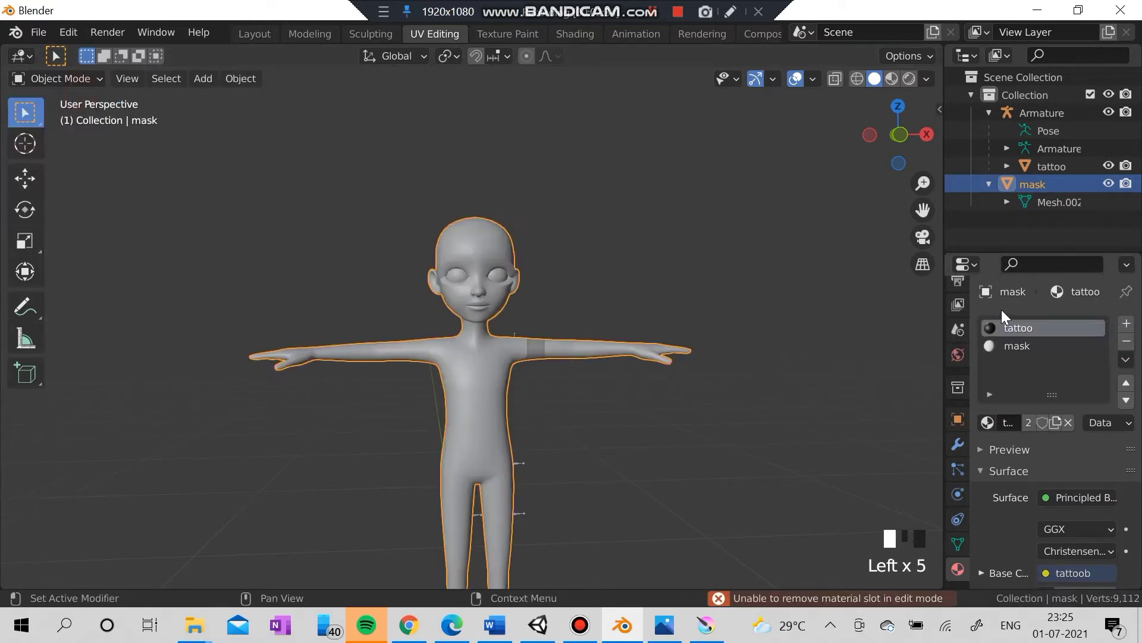
left_click(1127, 342)
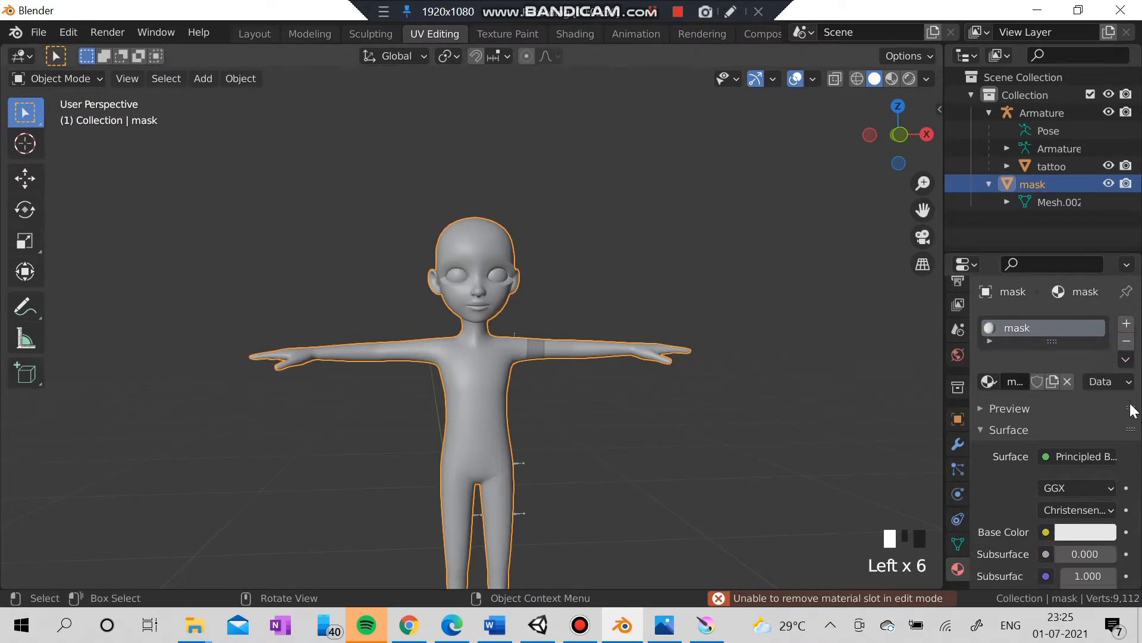
left_click(1054, 166)
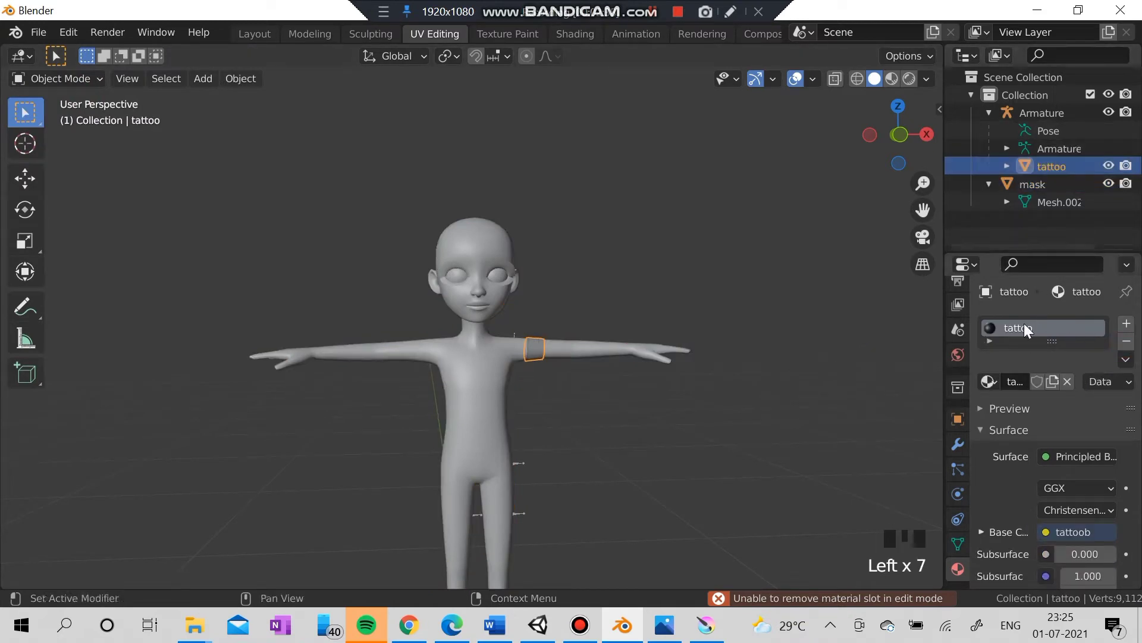
left_click(1041, 185)
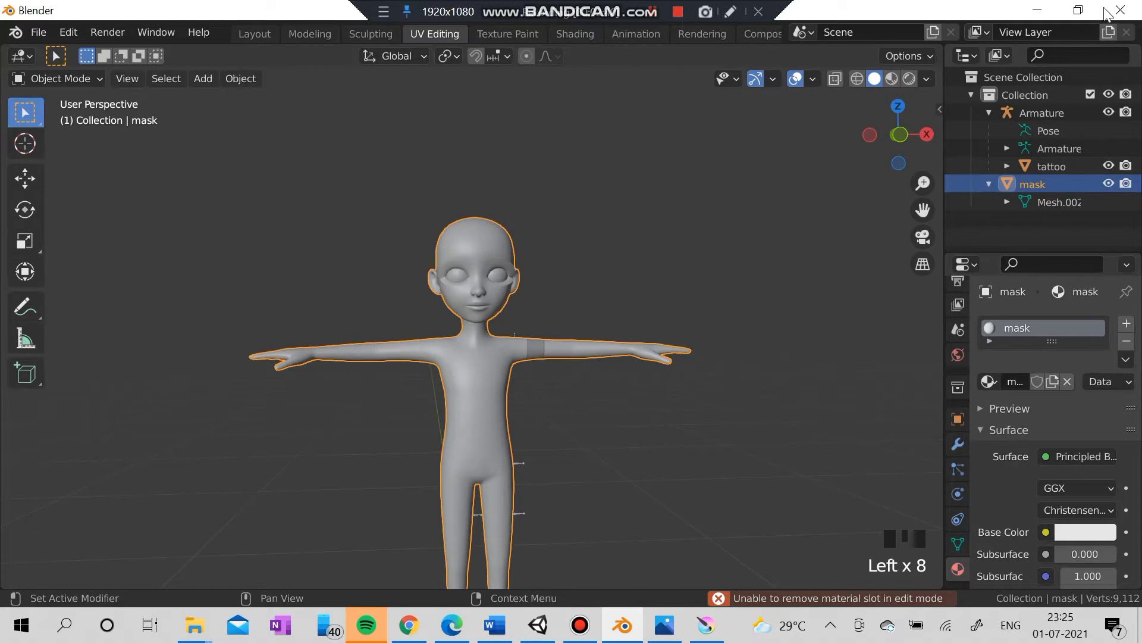
- Export the scene as an FBX file named tattoo.fbx
left_click(38, 32)
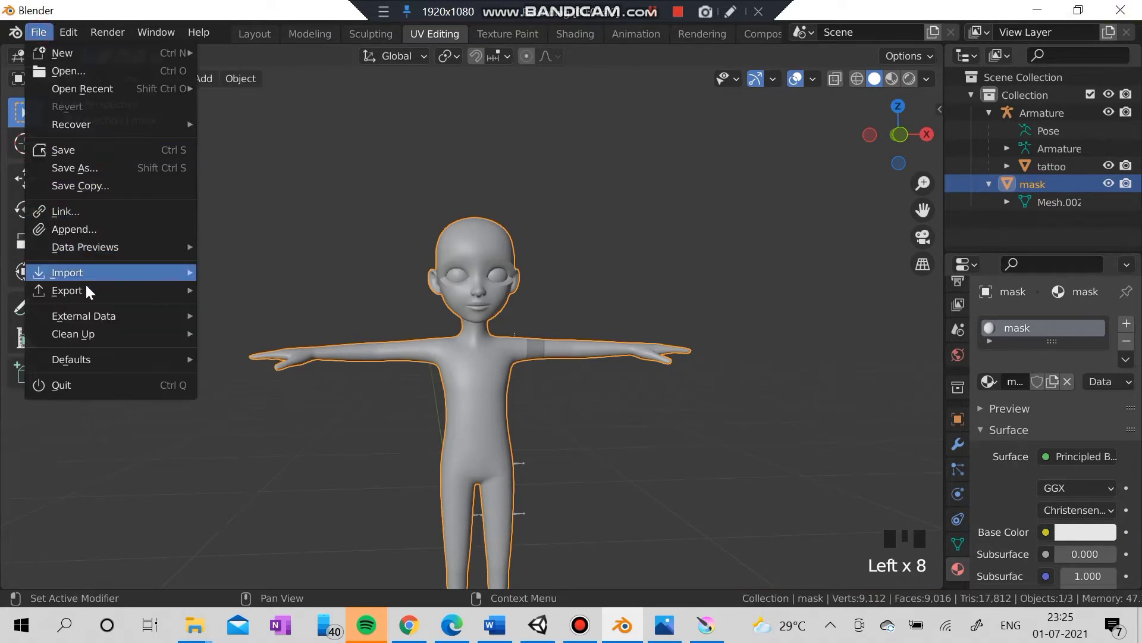
mouse_move(83, 291)
left_click(266, 433)
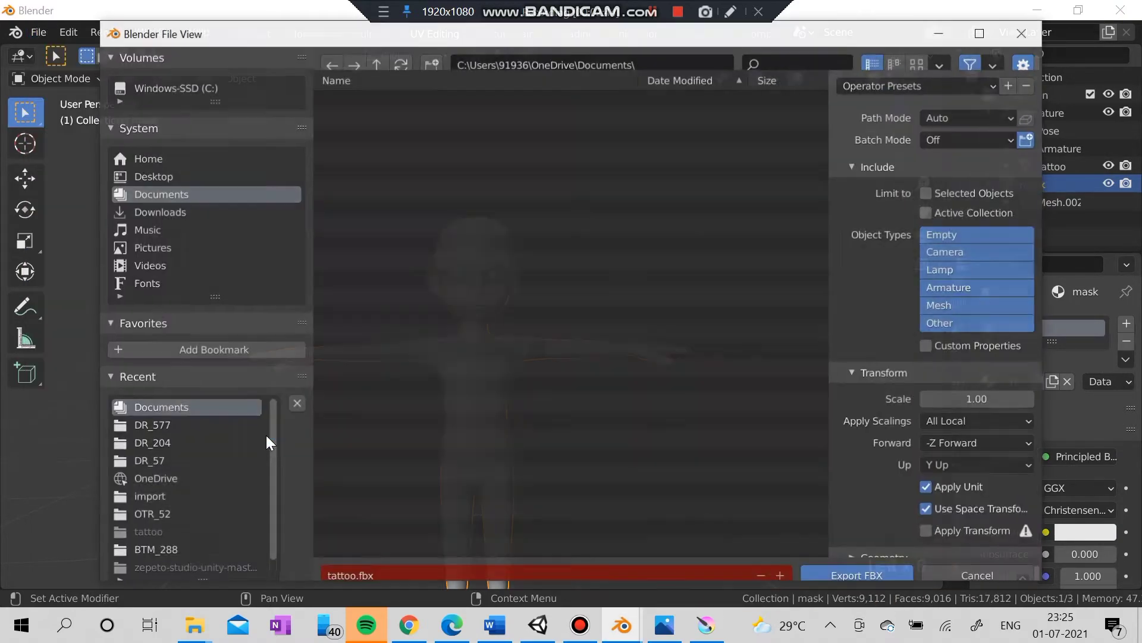
left_click(873, 566)
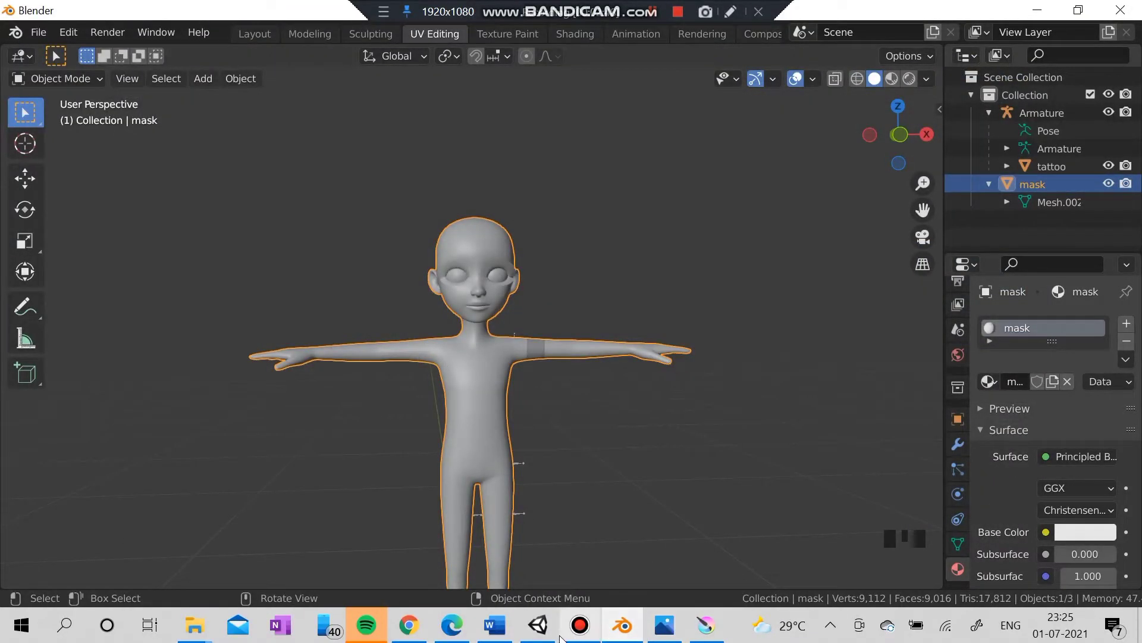
- In Unity, delete the old tattoo.fbx asset from the tattoo folder
left_click(538, 625)
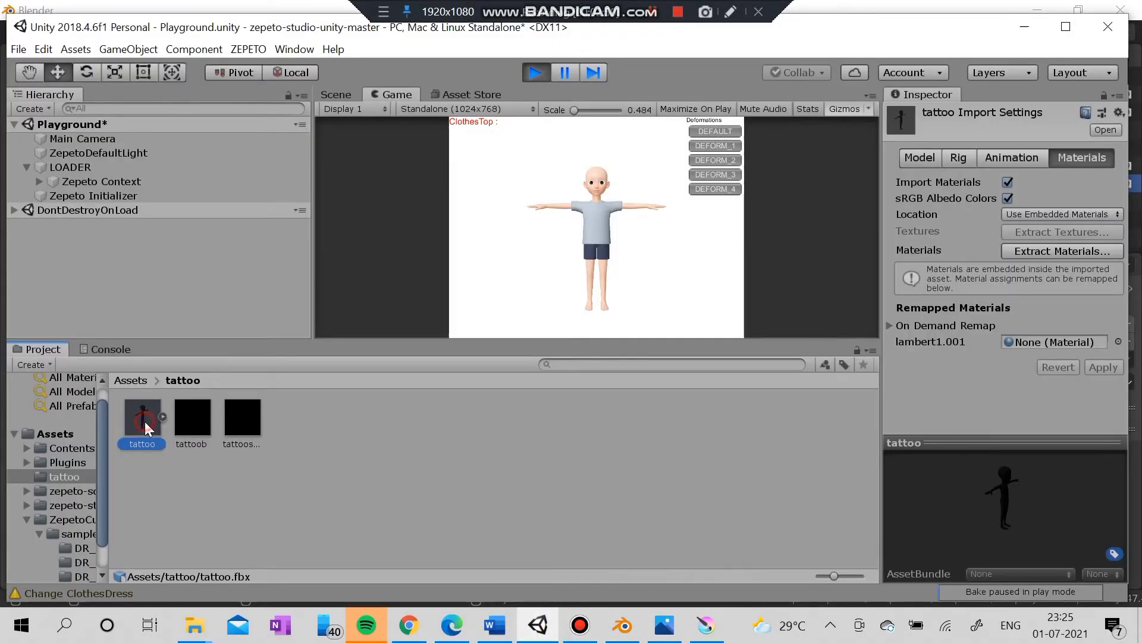
key("Delete")
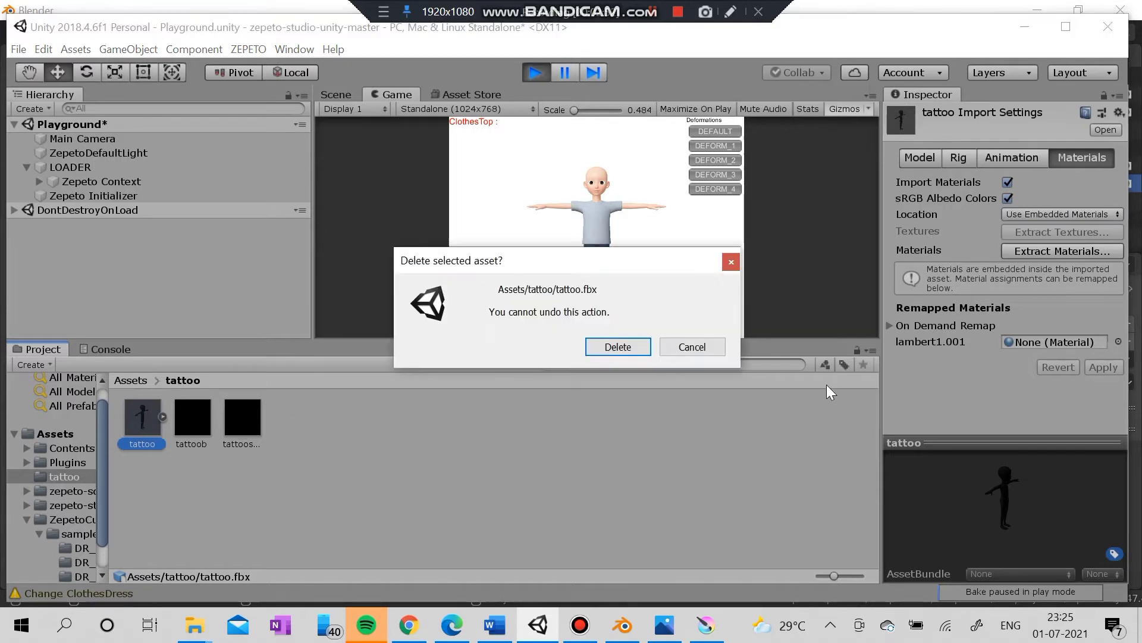
left_click(633, 342)
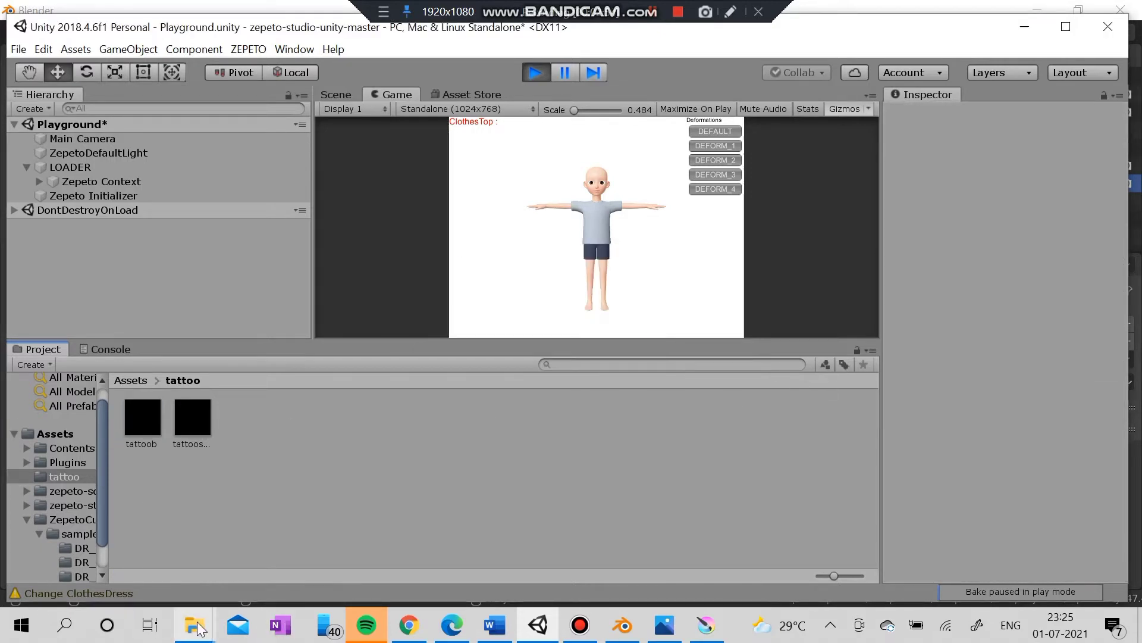
- Drag the new tattoo.fbx from Documents into Assets/tattoo and inspect its import settings
left_click(197, 629)
left_click(156, 543)
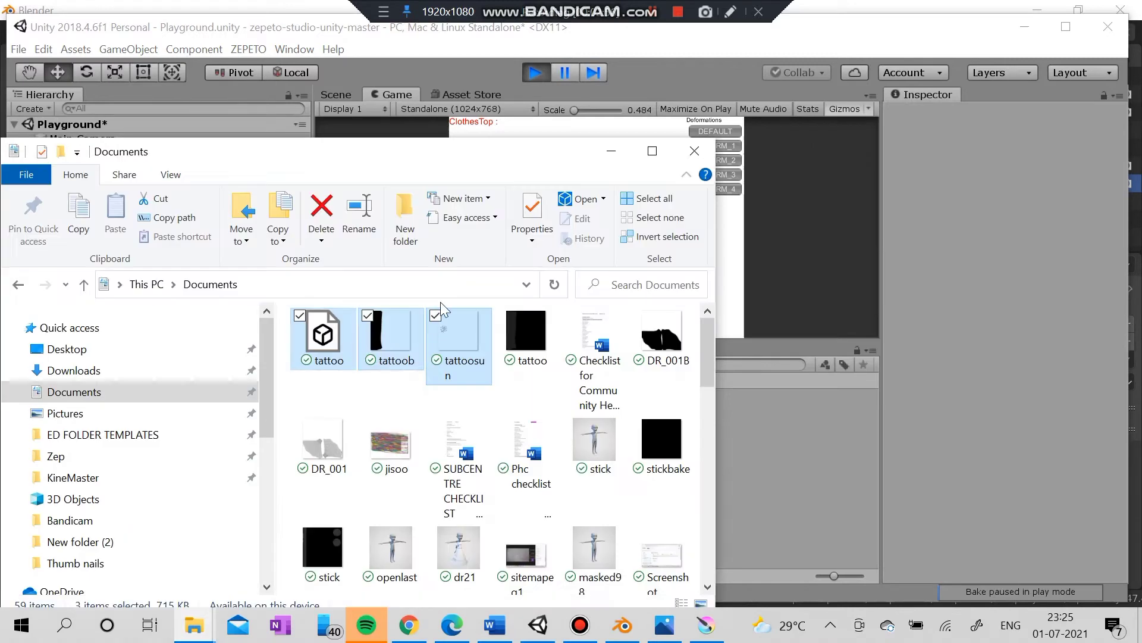
left_click(345, 336)
left_click_drag(345, 336, 762, 519)
left_click(611, 151)
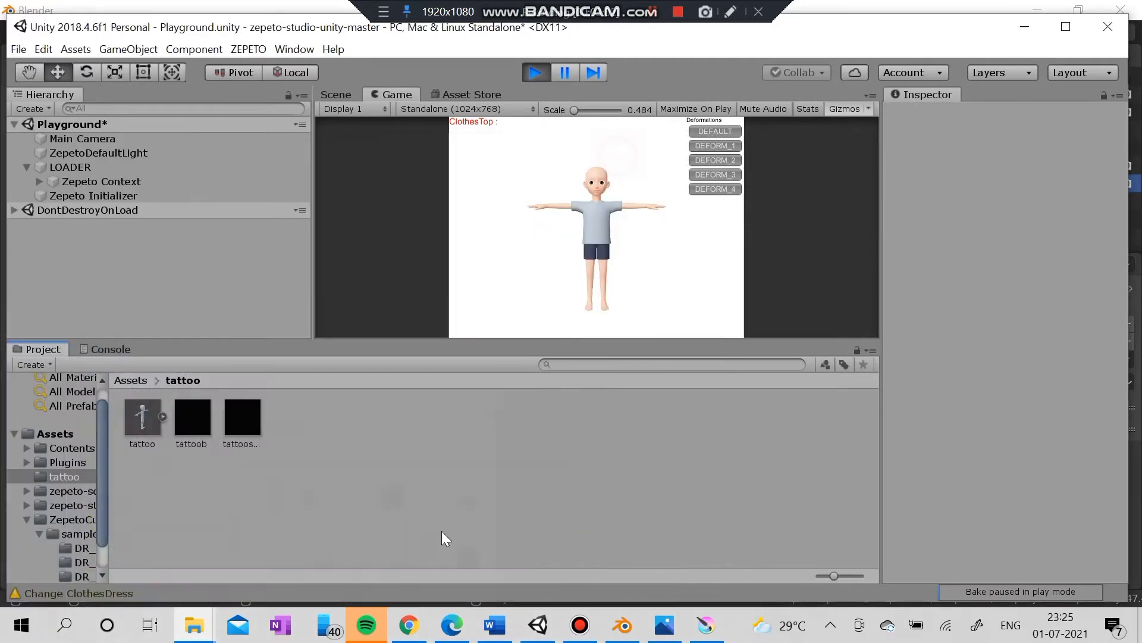
left_click(154, 414)
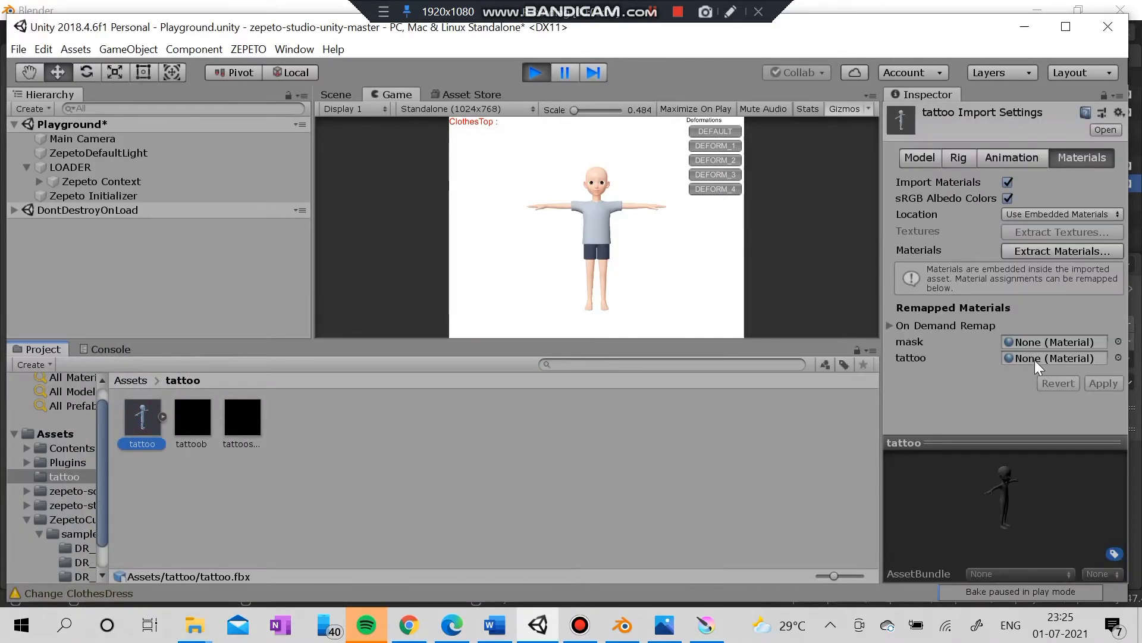
left_click(206, 422)
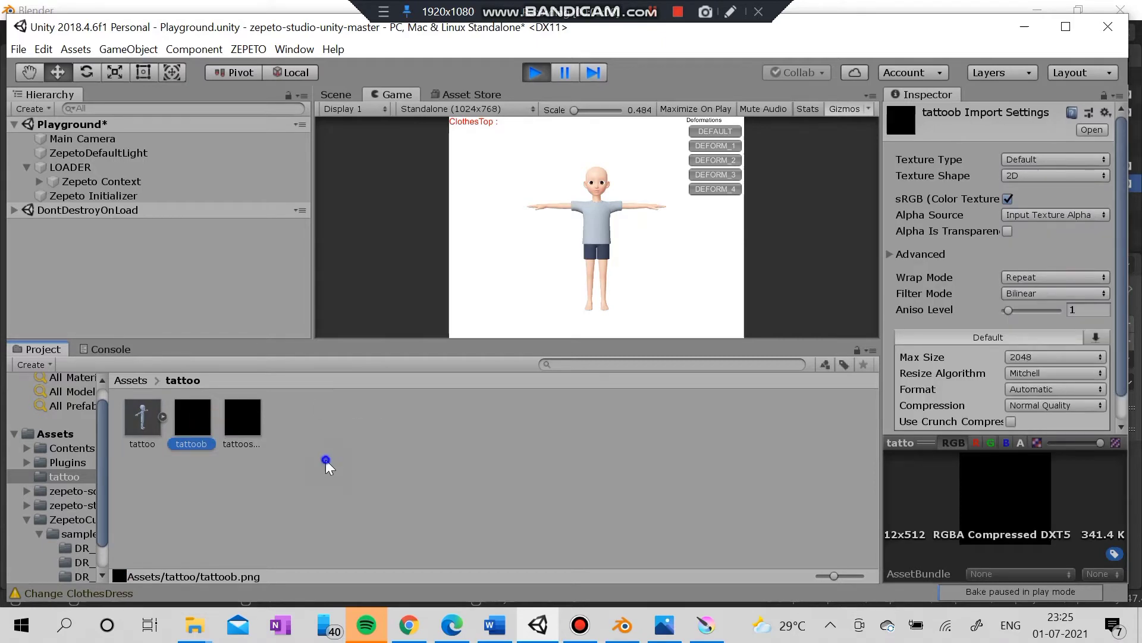
- Create a New Material in the tattoo folder using the Wit/Standard shader
right_click(327, 458)
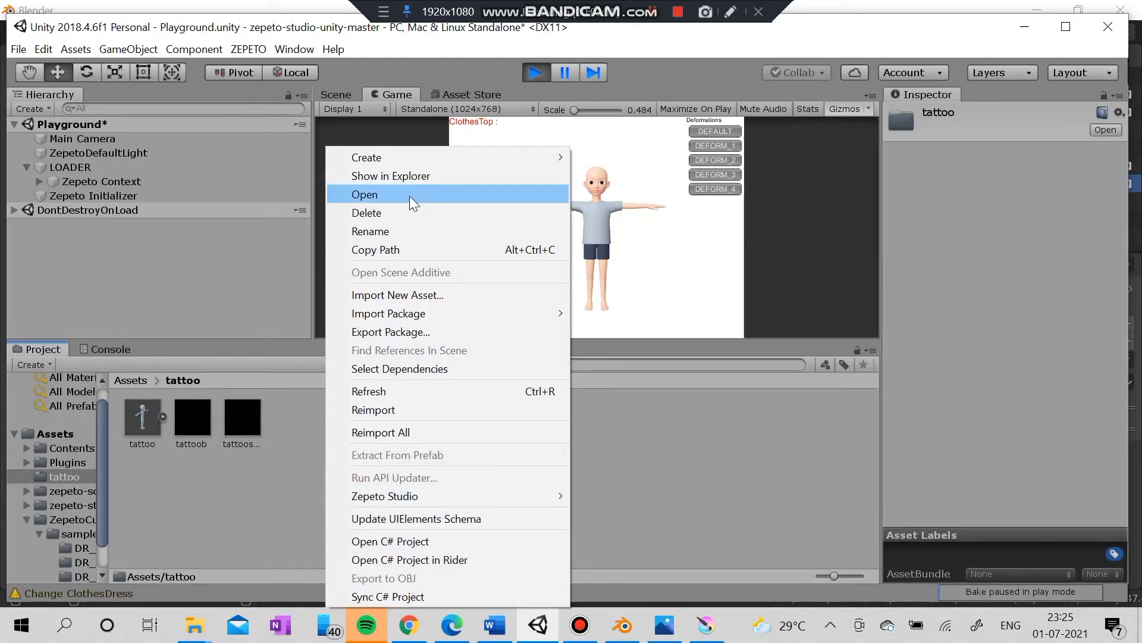
mouse_move(403, 156)
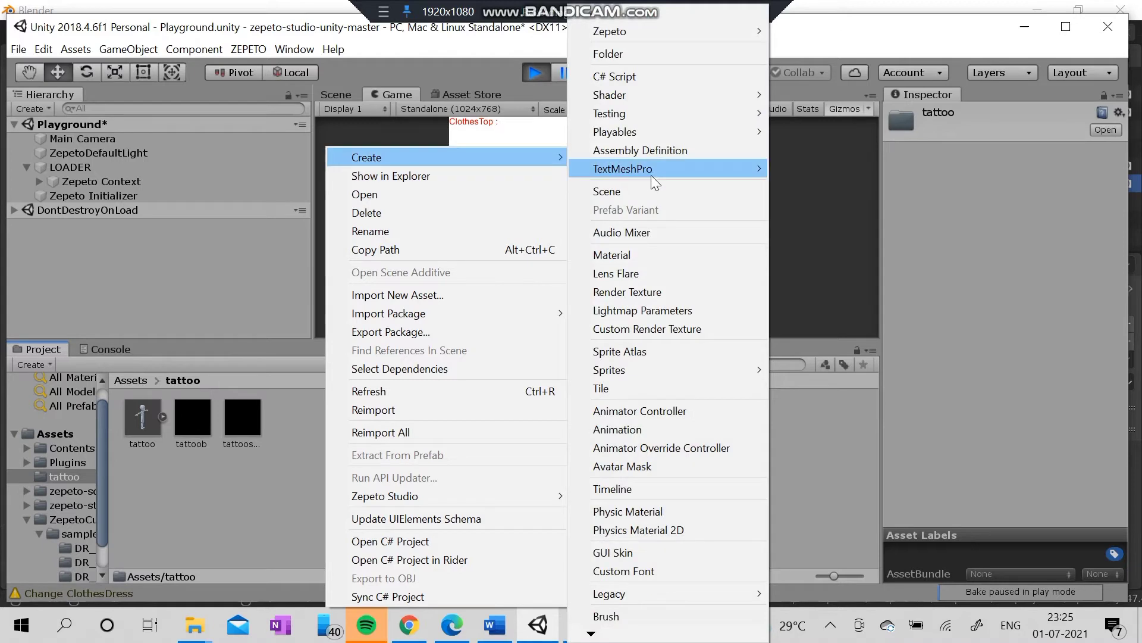
left_click(642, 254)
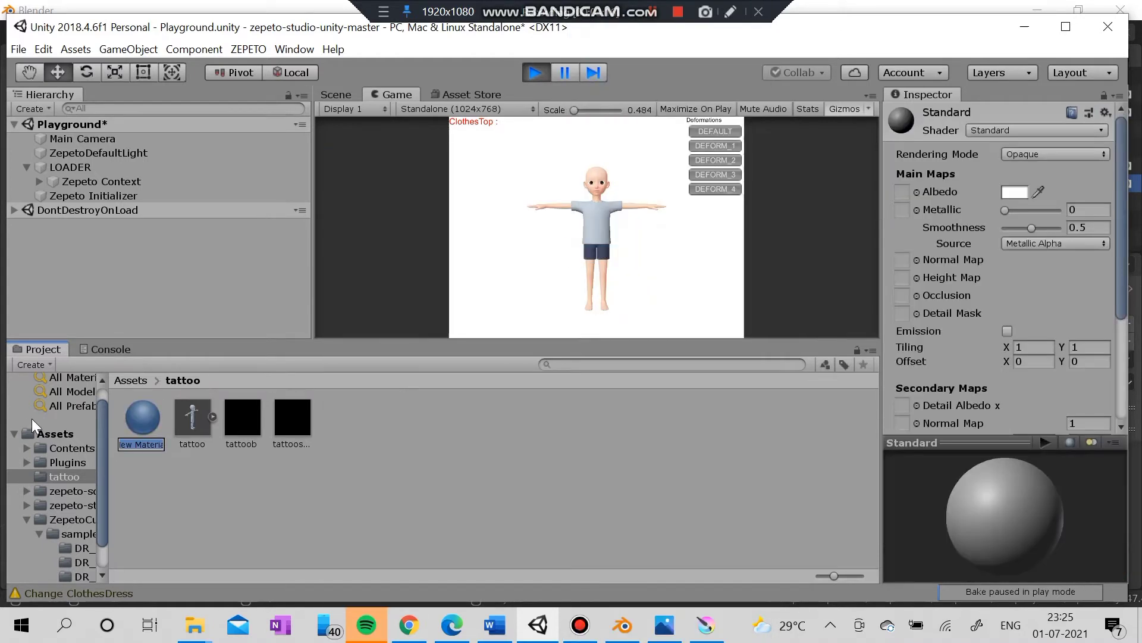
left_click(1048, 129)
mouse_move(1001, 388)
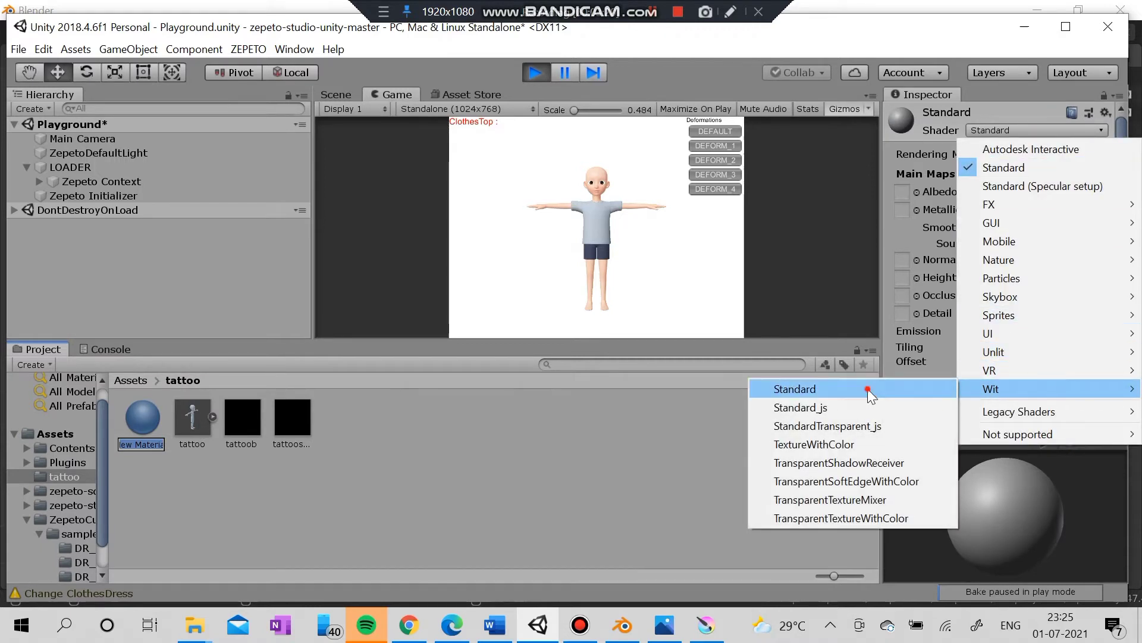
left_click(867, 388)
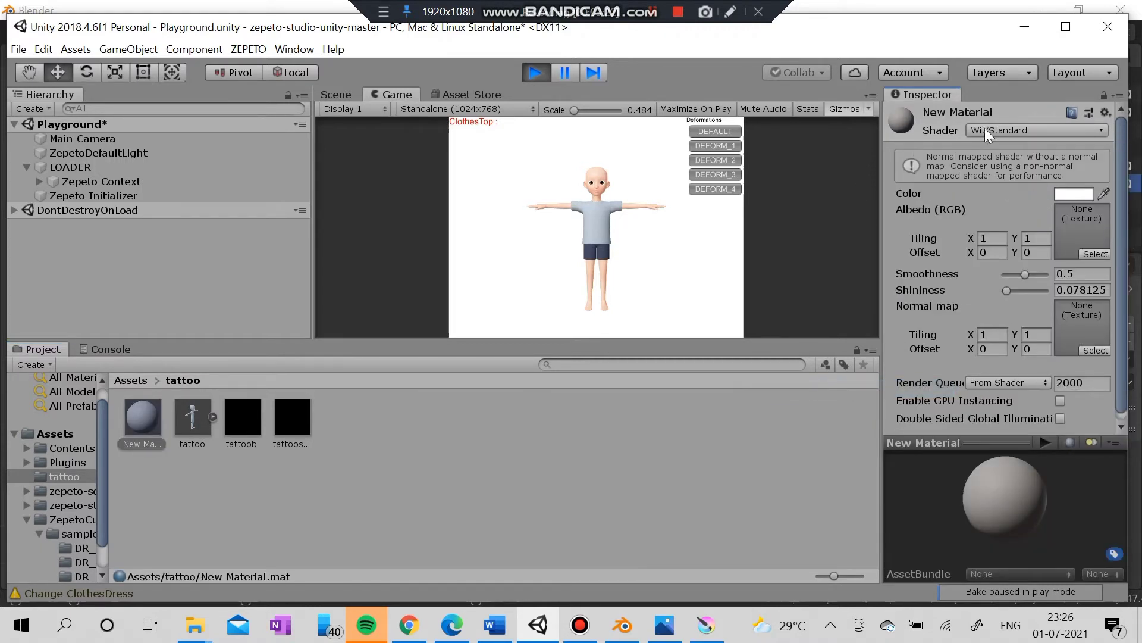
- Switch New Material to the Standard shader with tattoob as its albedo texture
left_click(1061, 119)
left_click(987, 164)
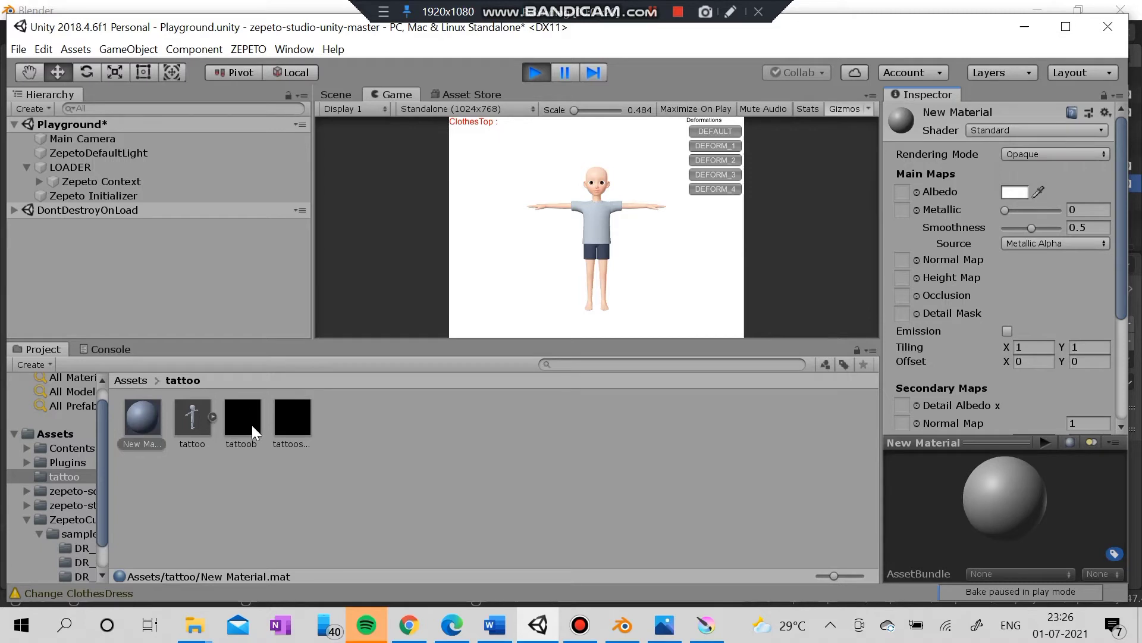
left_click_drag(248, 428, 903, 192)
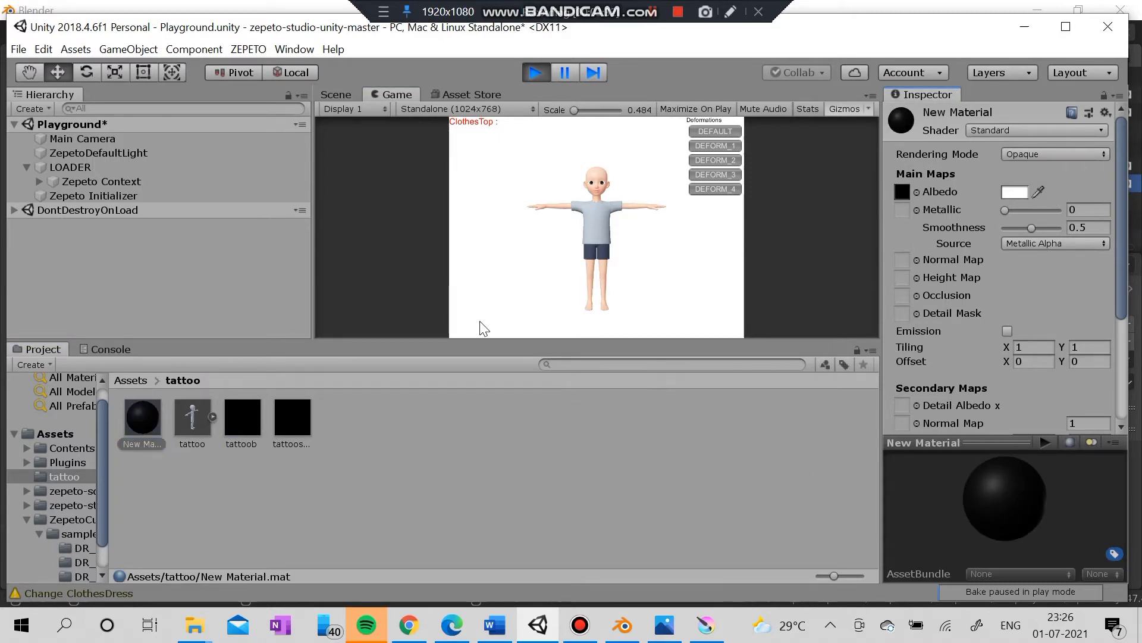
left_click_drag(301, 426, 902, 196)
- Set the material's Rendering Mode to Transparent, Metallic 0 and Smoothness 0.37
left_click(1046, 156)
left_click(1032, 229)
left_click_drag(1036, 534, 1012, 482)
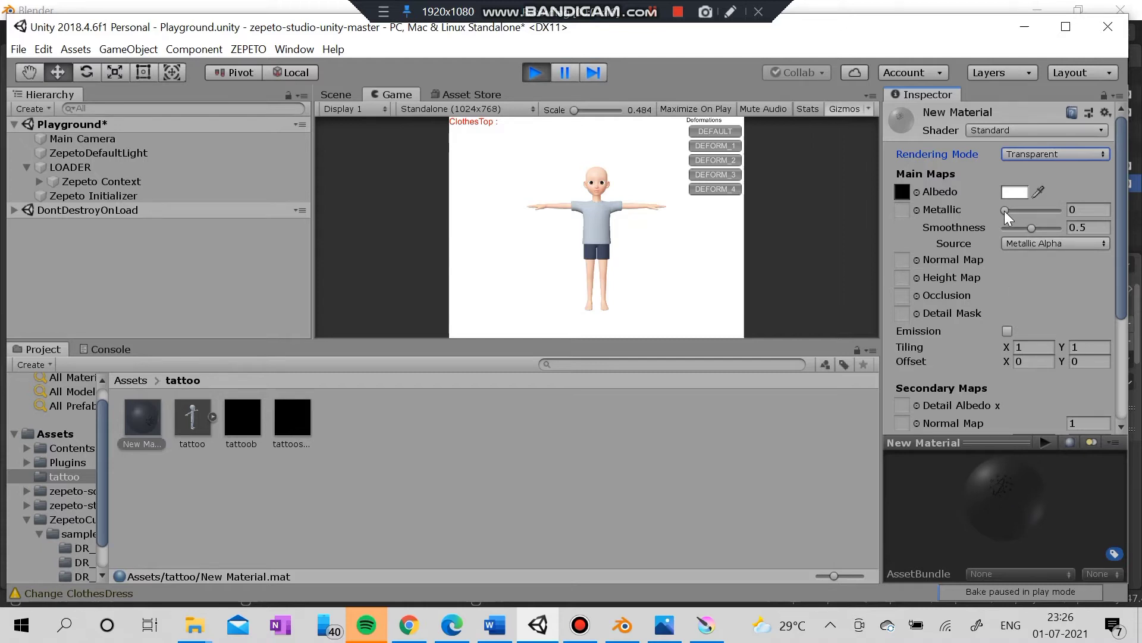
mouse_move(1004, 211)
left_mouse_down()
mouse_move(1027, 213)
mouse_move(976, 223)
mouse_move(1095, 227)
mouse_move(1004, 236)
mouse_move(1031, 233)
left_mouse_up()
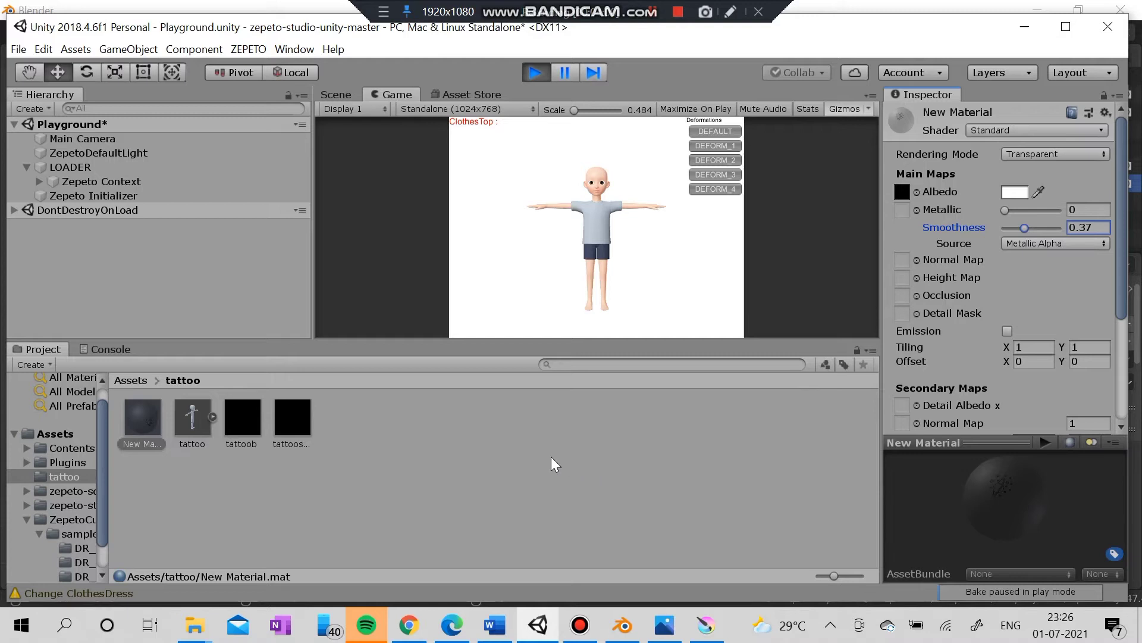
left_click(192, 415)
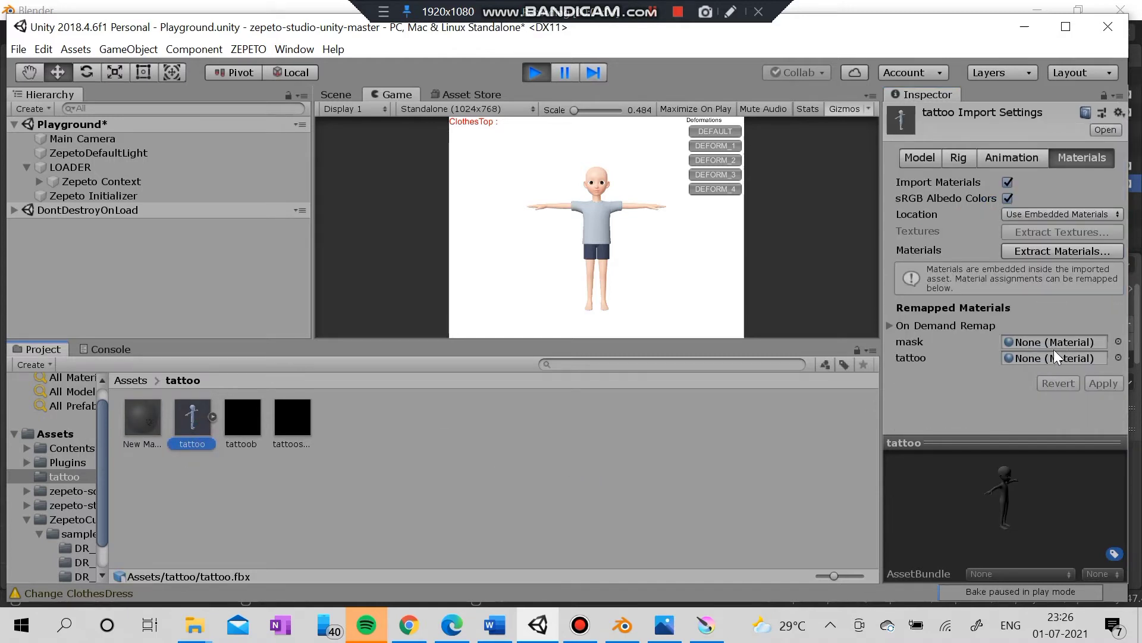
- Remap tattoo.fbx's tattoo material slot to New Material and apply the import change
left_click_drag(151, 429, 1053, 360)
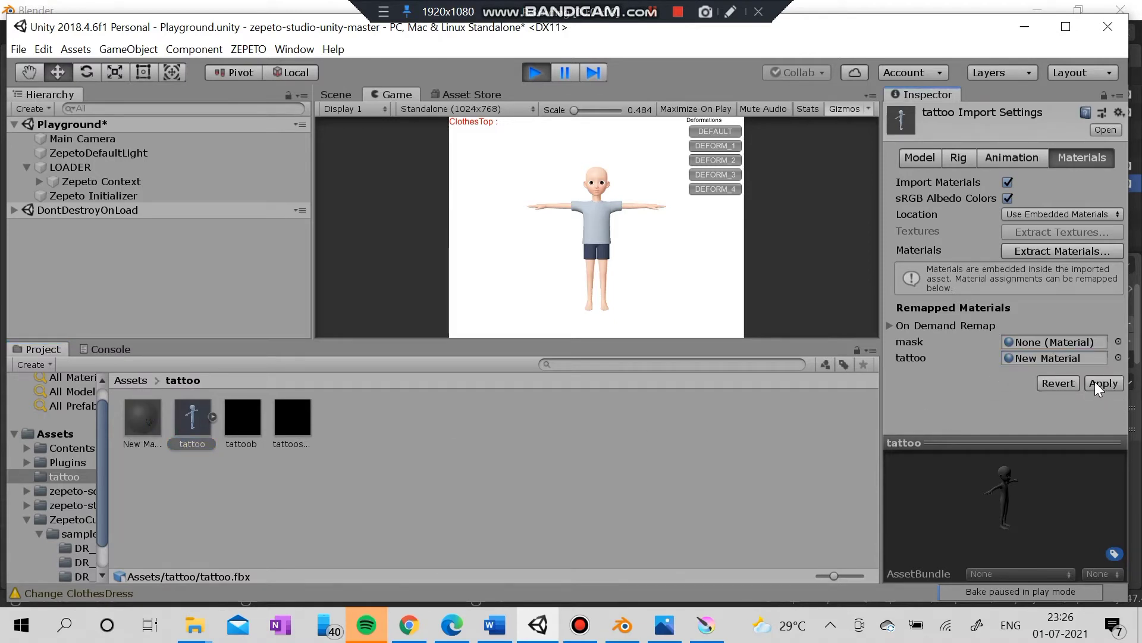
left_click(1105, 383)
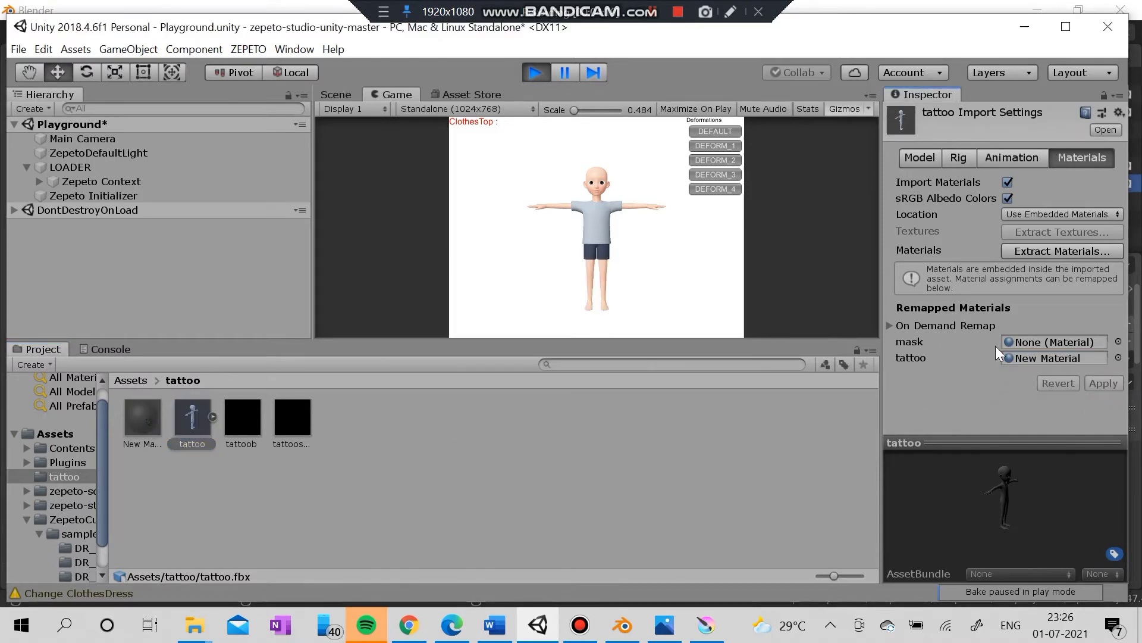
right_click(202, 427)
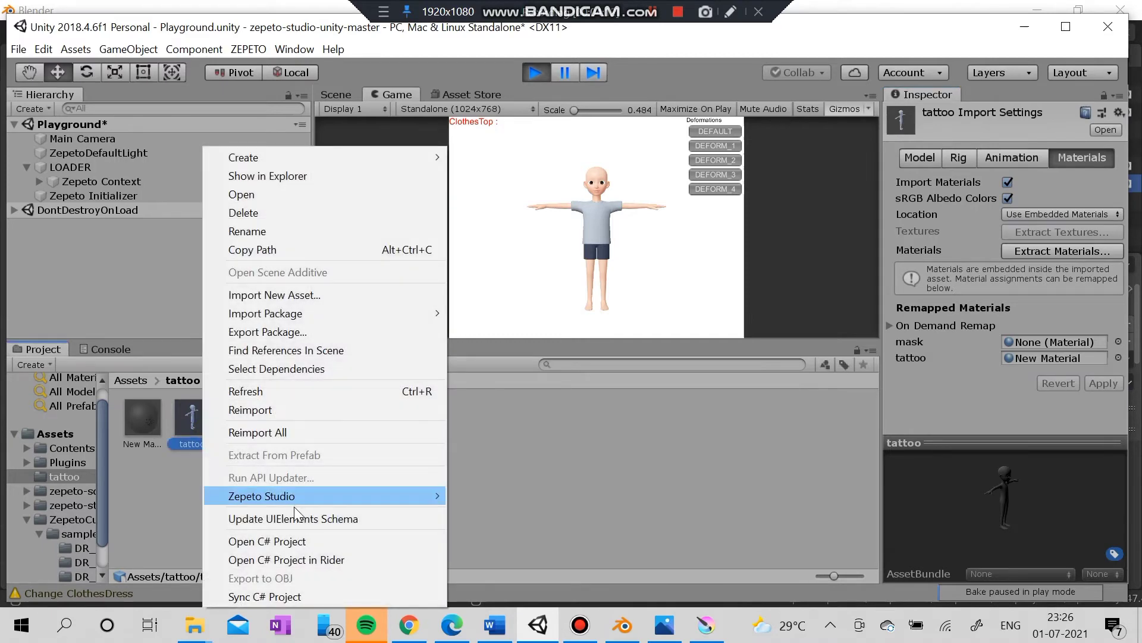
left_click(190, 431)
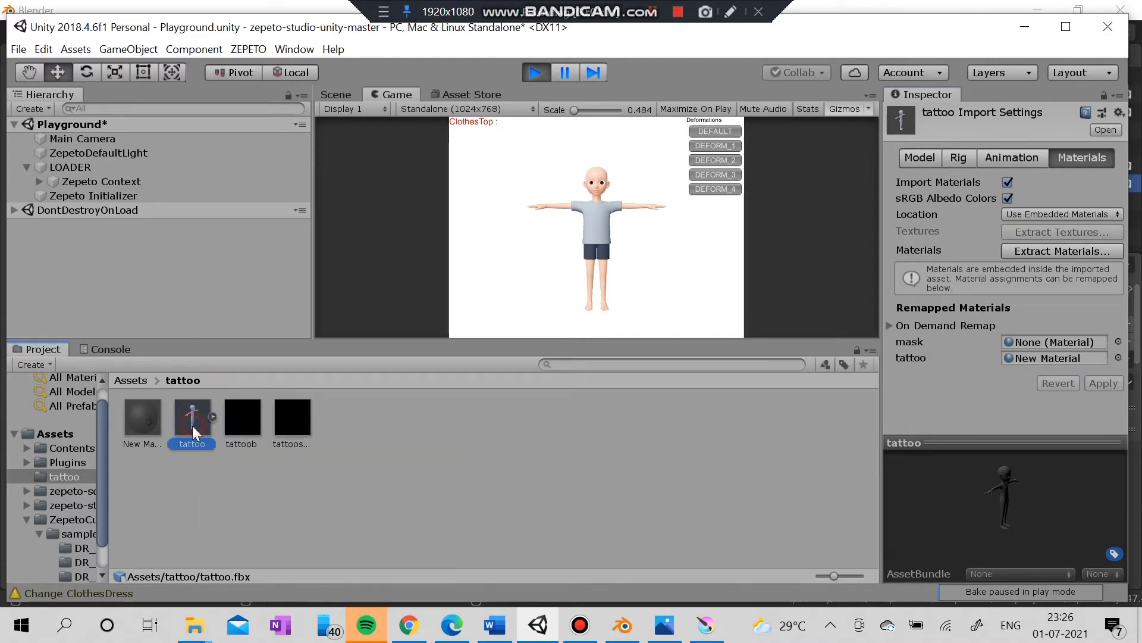
- Preview the tattoo model, then run Zepeto Studio > Convert to ZEPETO style on it
right_click(209, 422)
left_click(948, 443)
left_click_drag(948, 443, 984, 215)
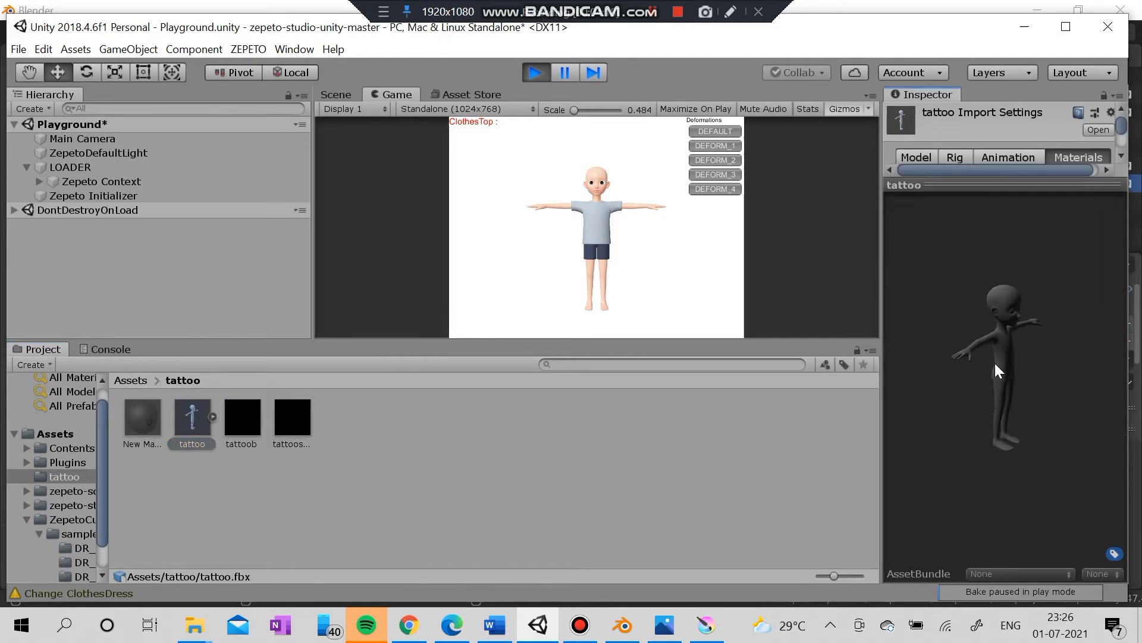
left_click_drag(1002, 364, 852, 329)
right_click(194, 429)
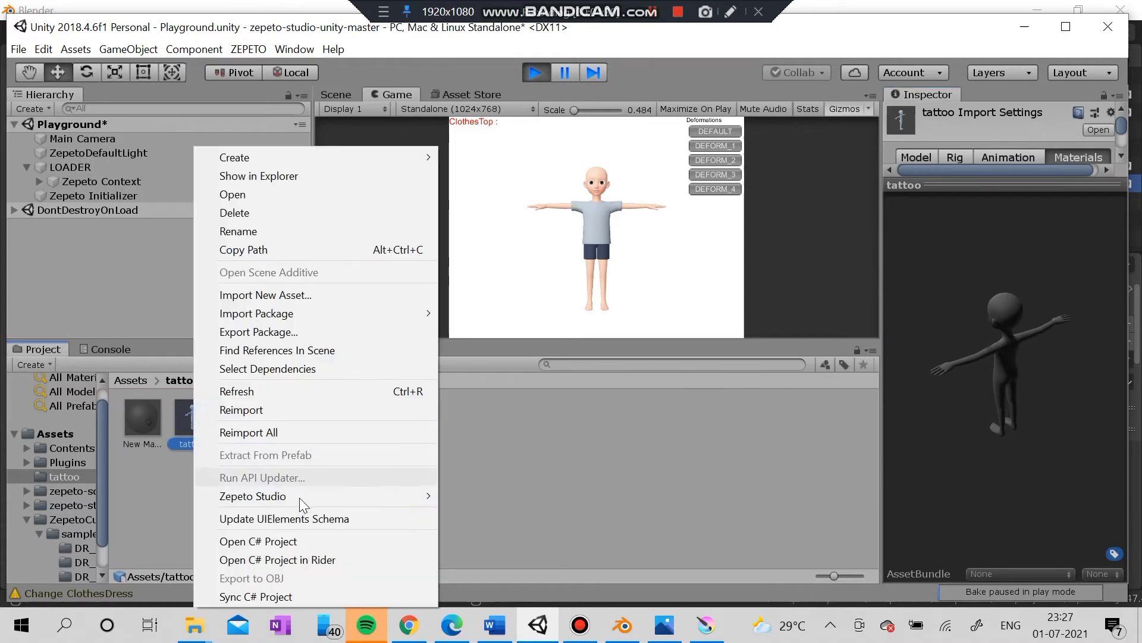
mouse_move(296, 501)
left_click(495, 519)
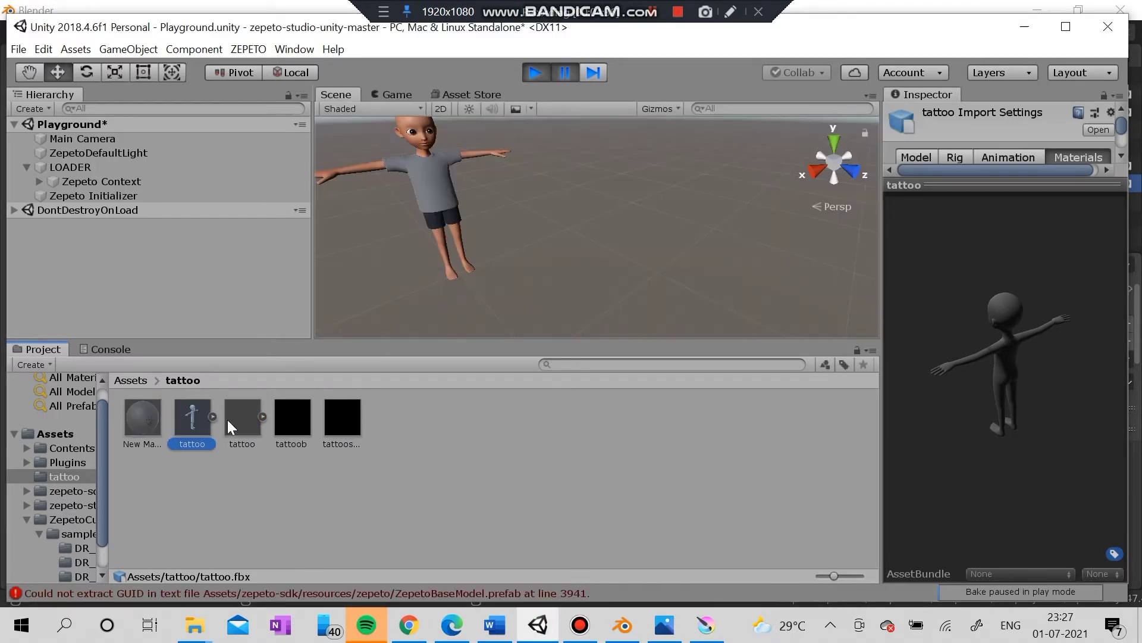
- Inspect the newly created tattoo prefab, then exit play mode
left_click(237, 418)
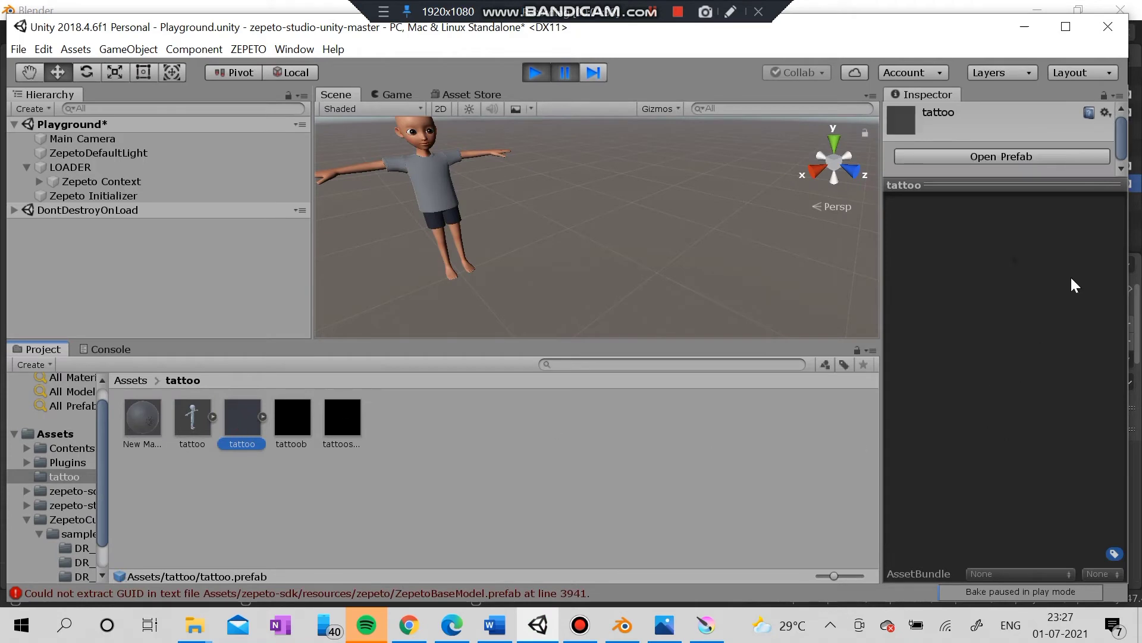
left_click_drag(1026, 185, 1032, 108)
left_click(540, 74)
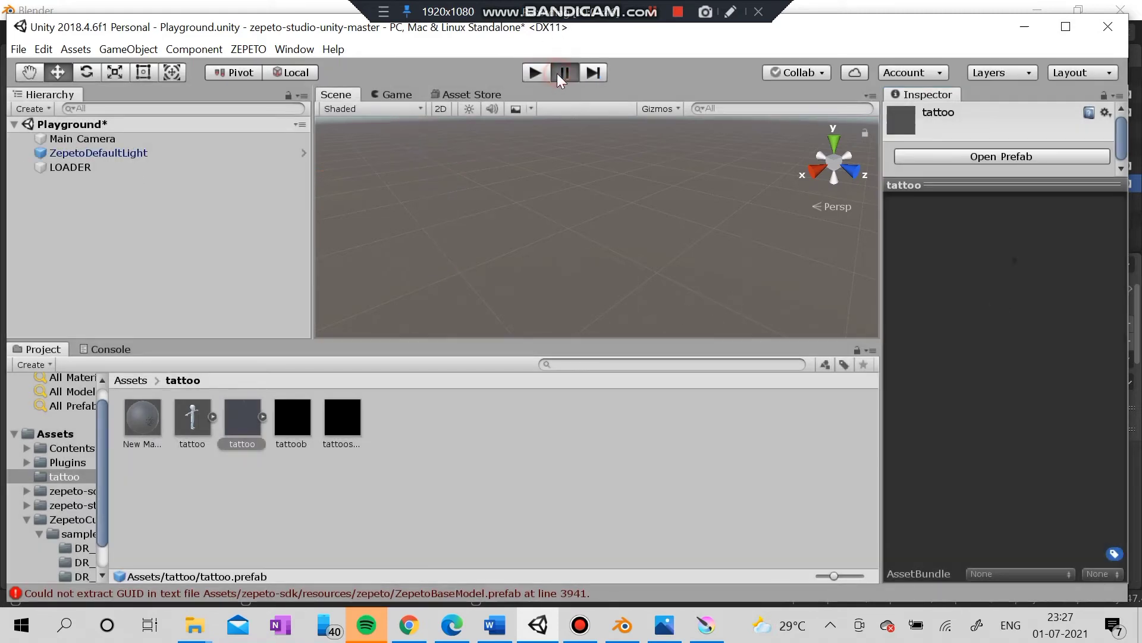
- On LOADER, disable ClothesDress and enable ClothesTop and ClothesBottom
left_click(95, 168)
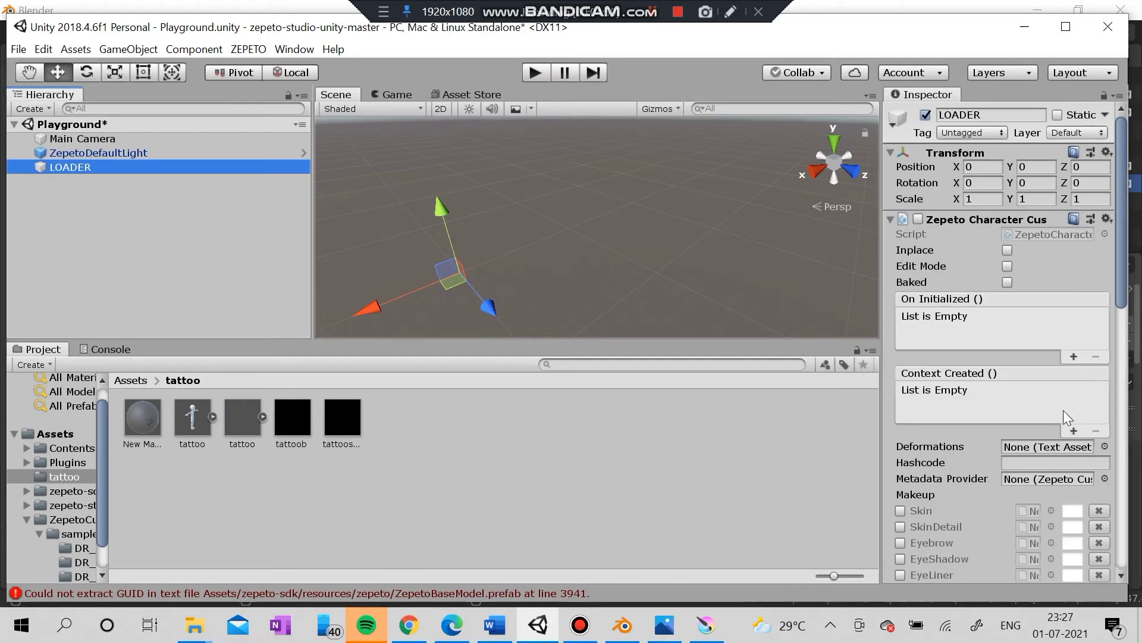
scroll(1063, 409, "down", 15)
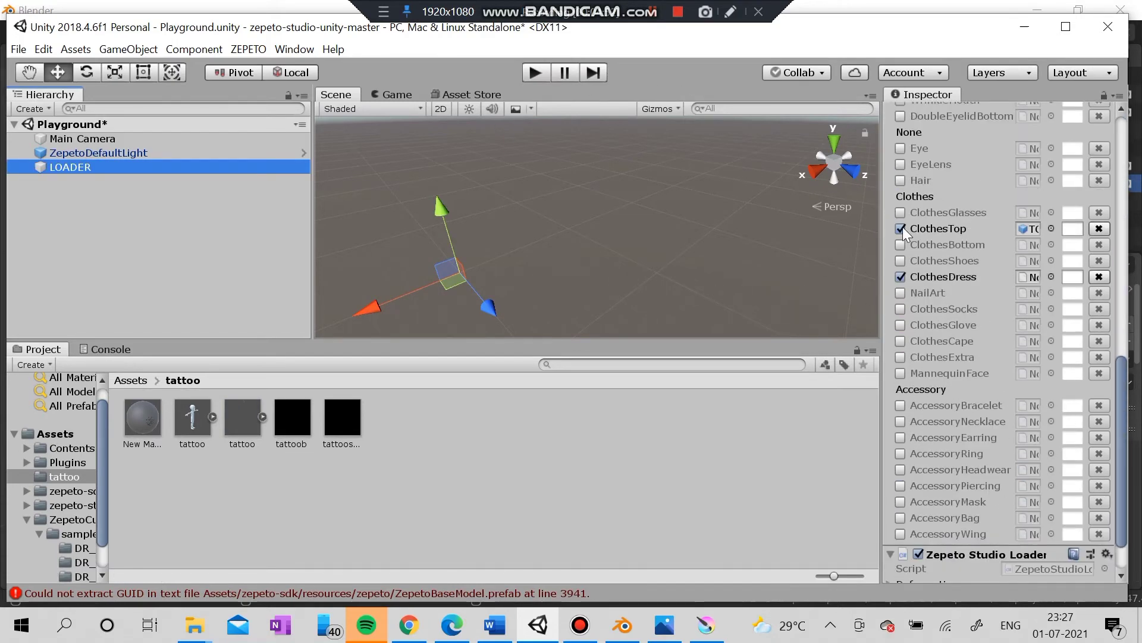
left_click(901, 229)
left_click(901, 277)
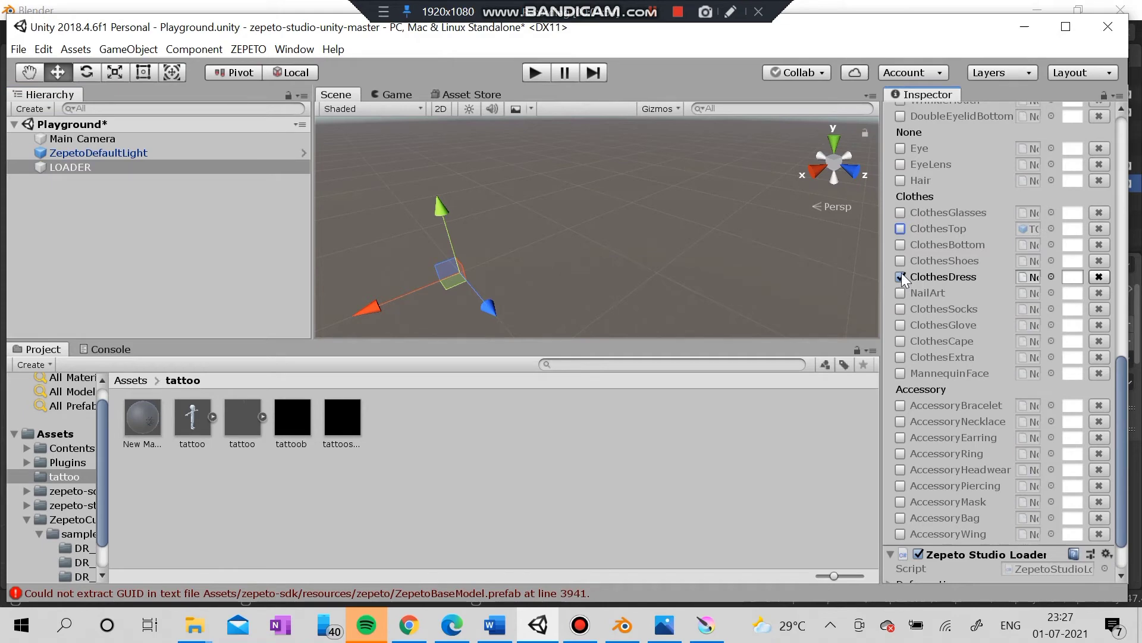
left_click(901, 229)
left_click(901, 244)
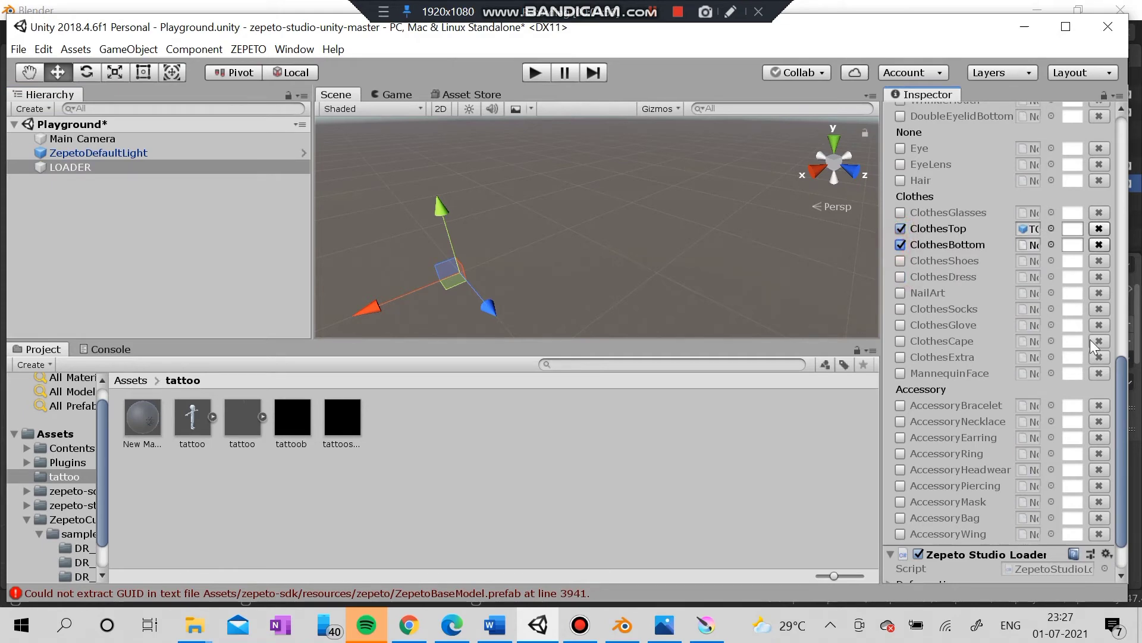
- Enable AccessoryBracelet with the tattoo prefab assigned and start play mode
scroll(988, 497, "down", 2)
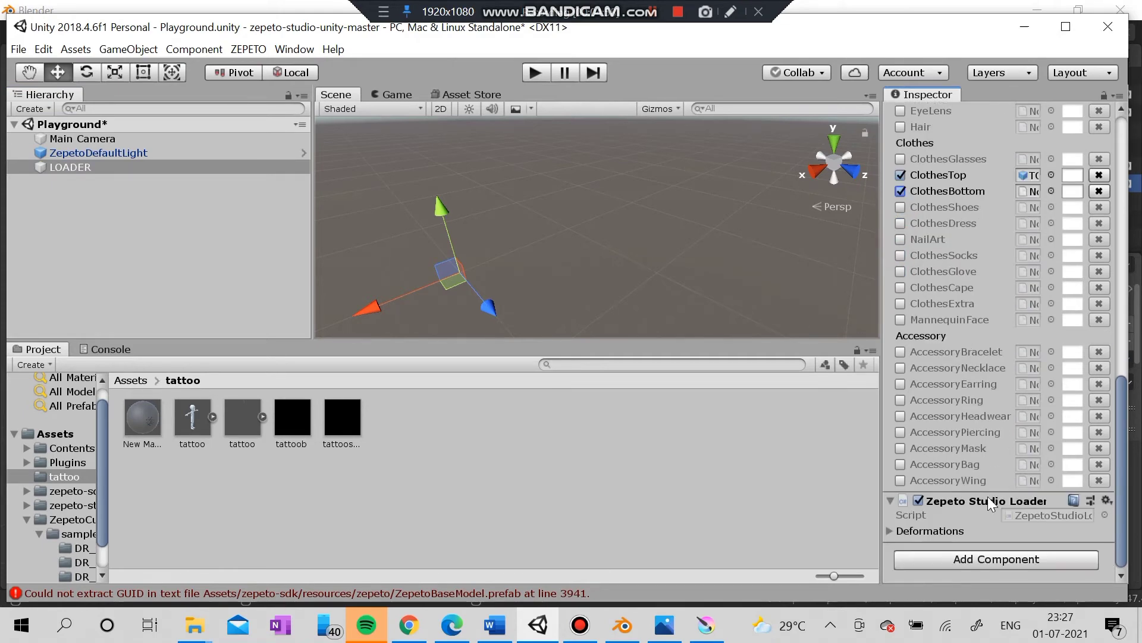
scroll(989, 498, "up", 8)
scroll(988, 496, "up", 5)
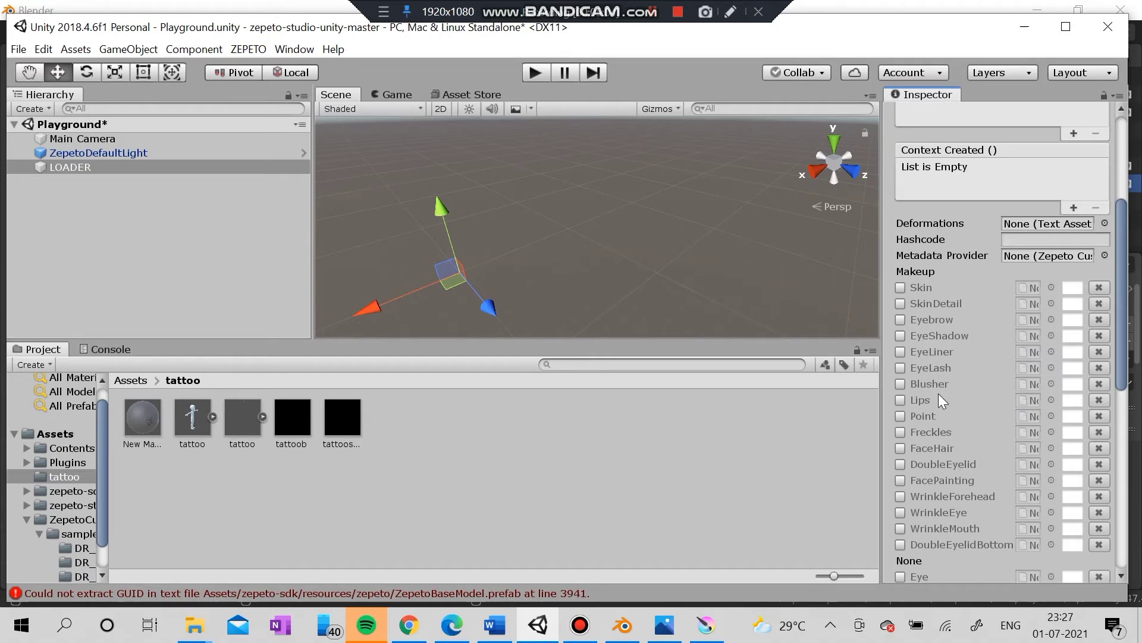
scroll(946, 441, "down", 3)
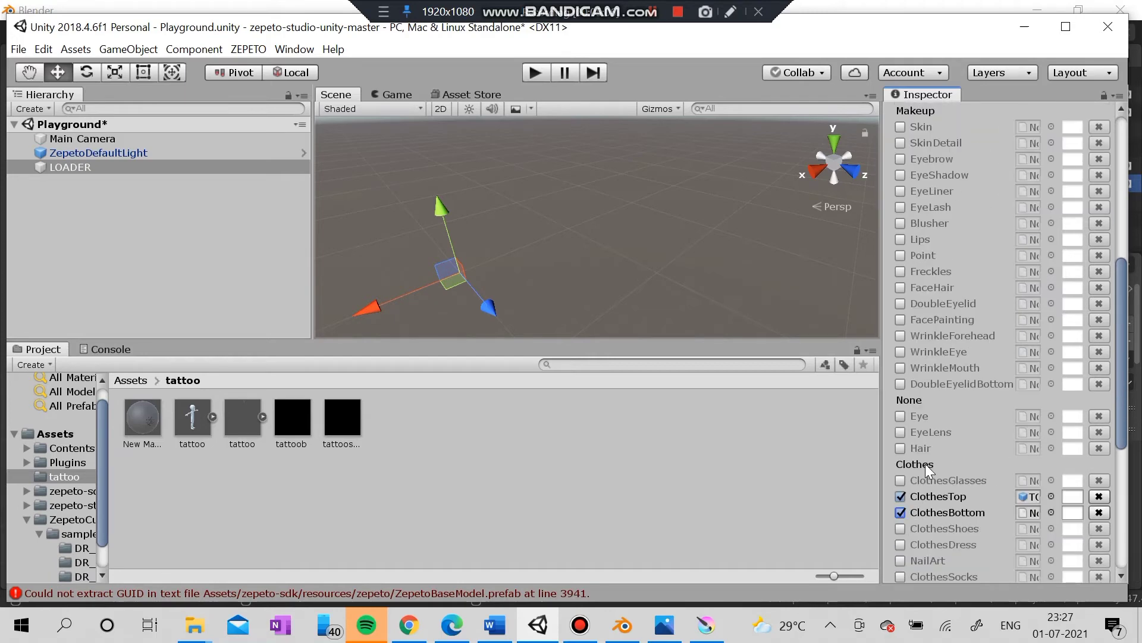
scroll(926, 465, "down", 5)
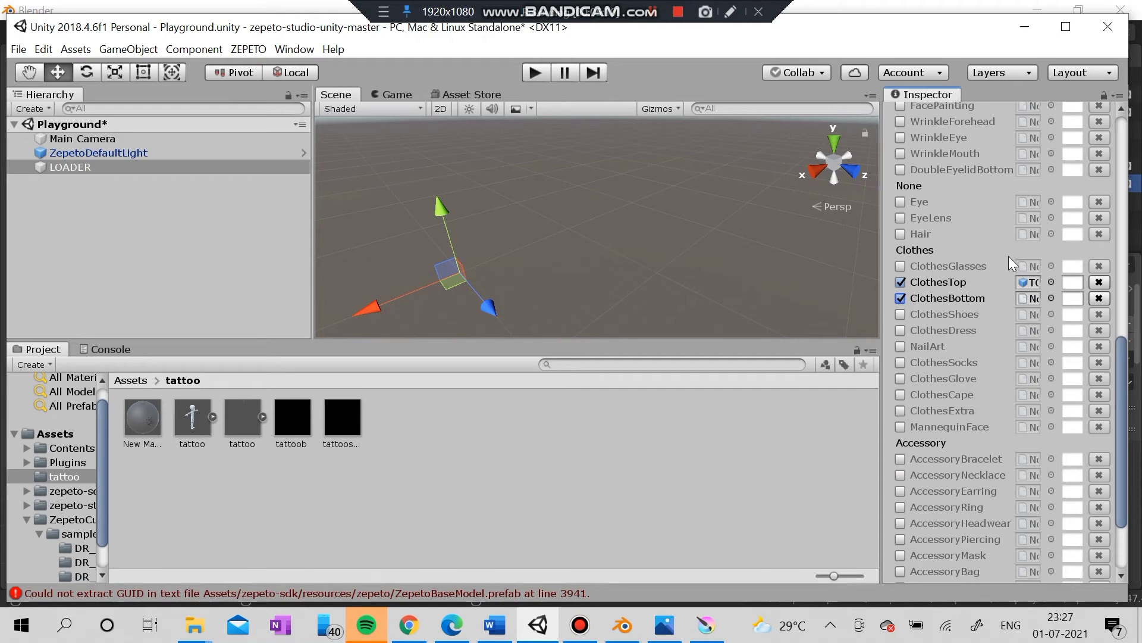
scroll(972, 544, "down", 1)
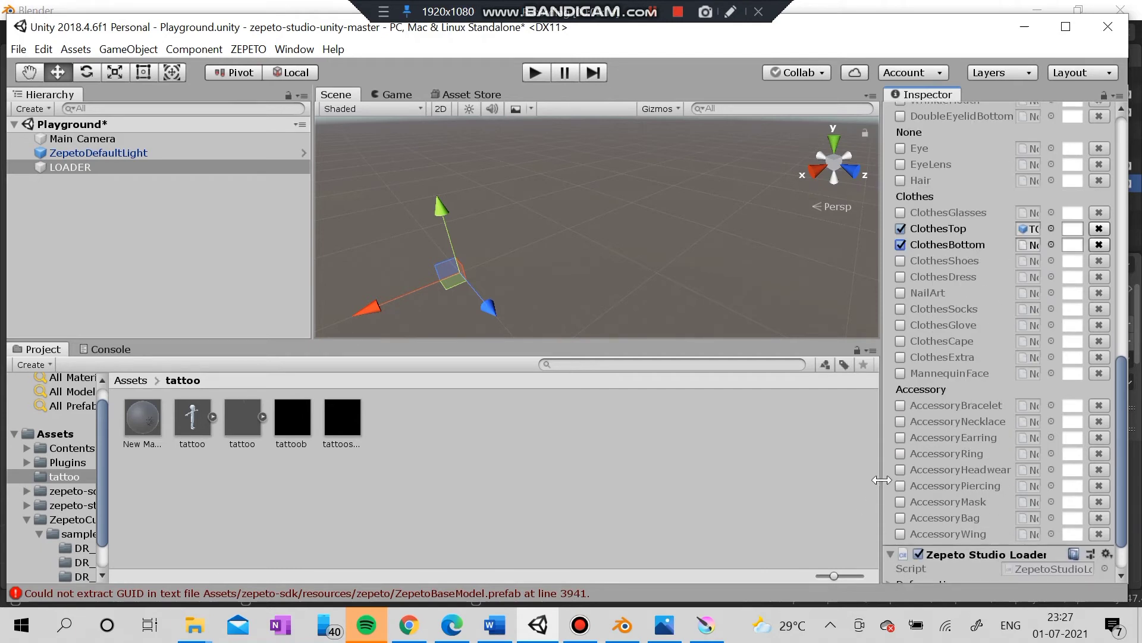
left_click(903, 406)
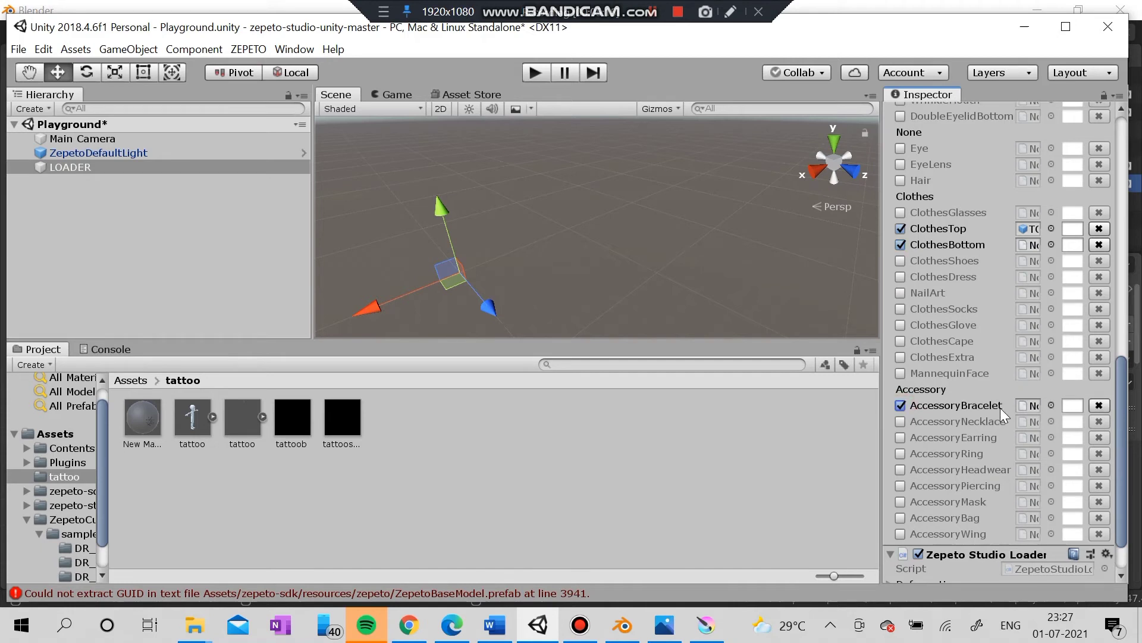
left_click_drag(238, 418, 1032, 416)
left_click(536, 73)
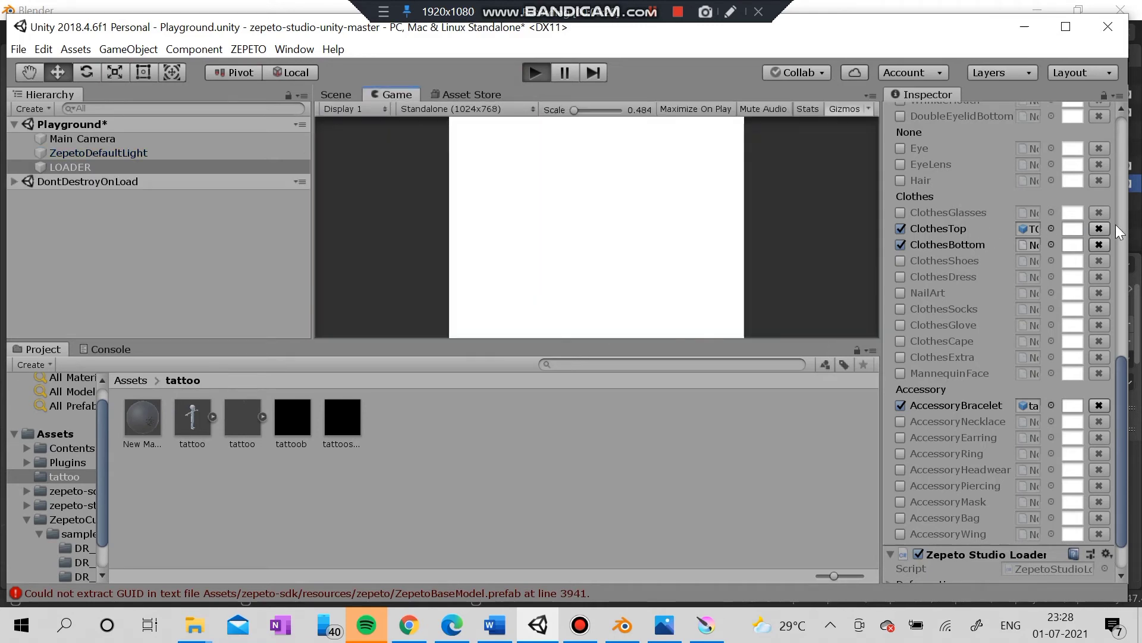
- Clear the ClothesTop item and disable both the ClothesTop and ClothesBottom slots
left_click(1051, 229)
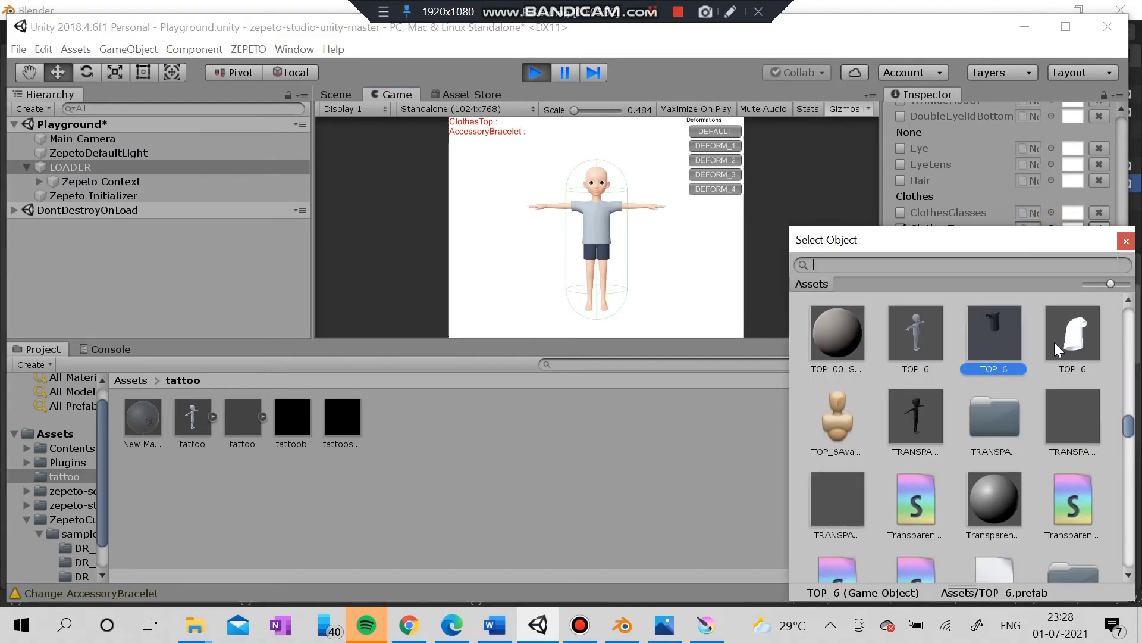
scroll(943, 463, "down", 10)
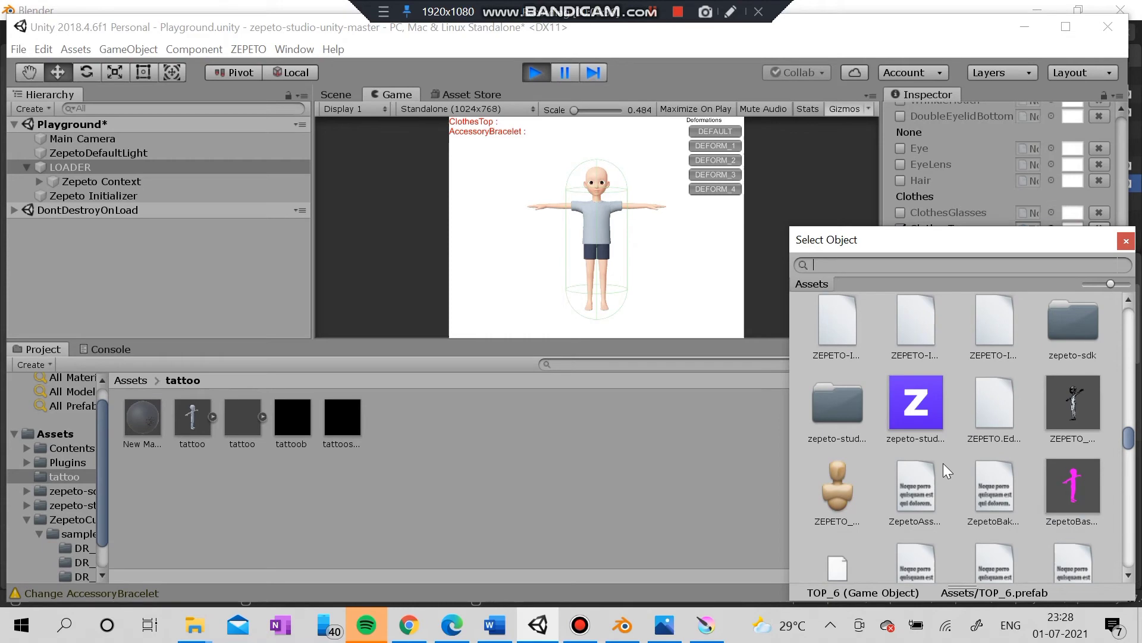
scroll(943, 462, "up", 8)
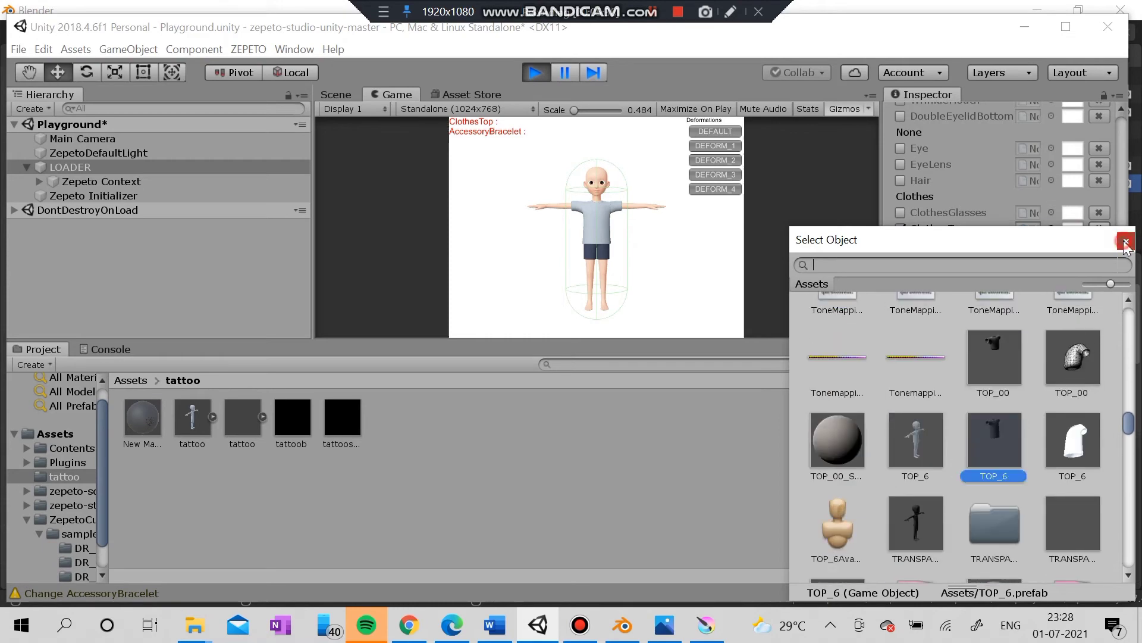
left_click(1125, 242)
left_click(1099, 229)
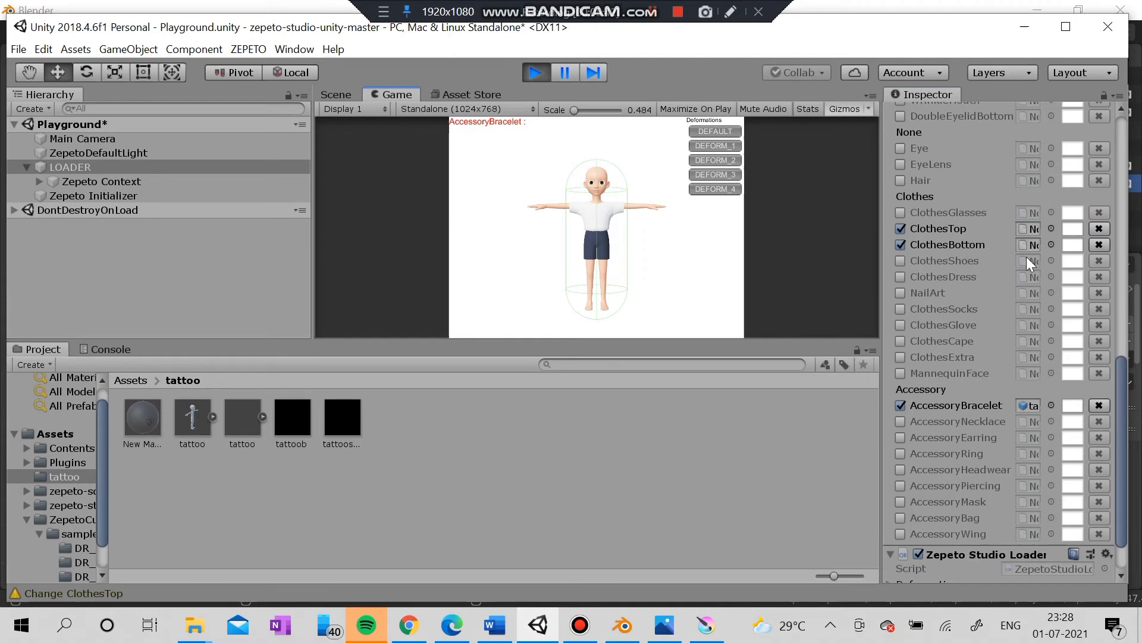
left_click(901, 230)
left_click(901, 245)
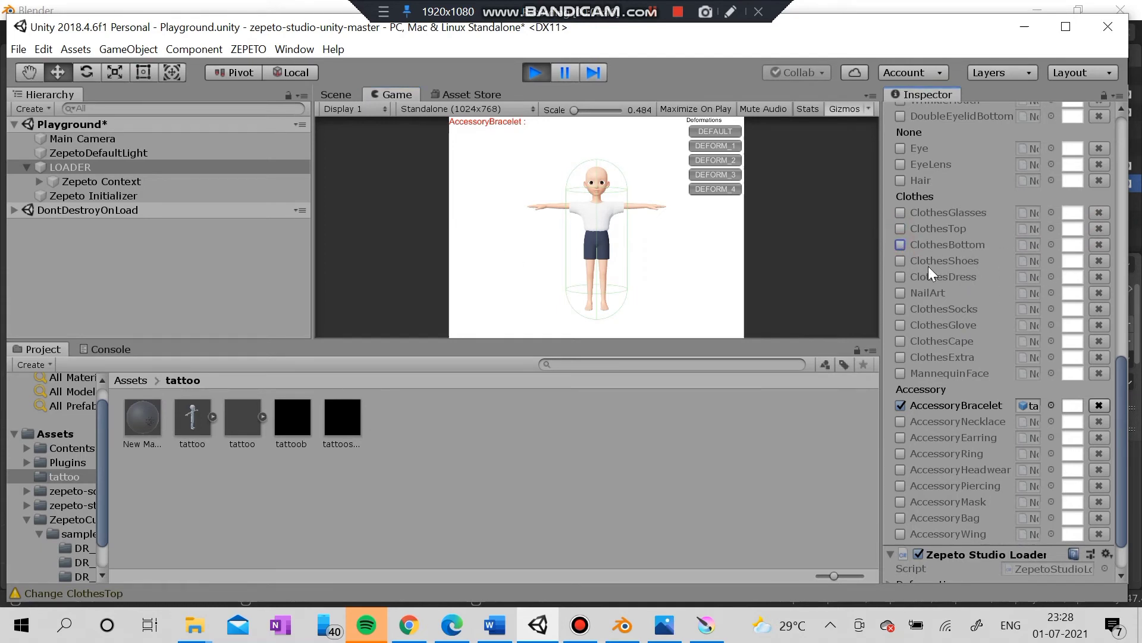
- Enable ClothesDress with DR_577, resume the game and view the avatar in the Scene
left_click(902, 277)
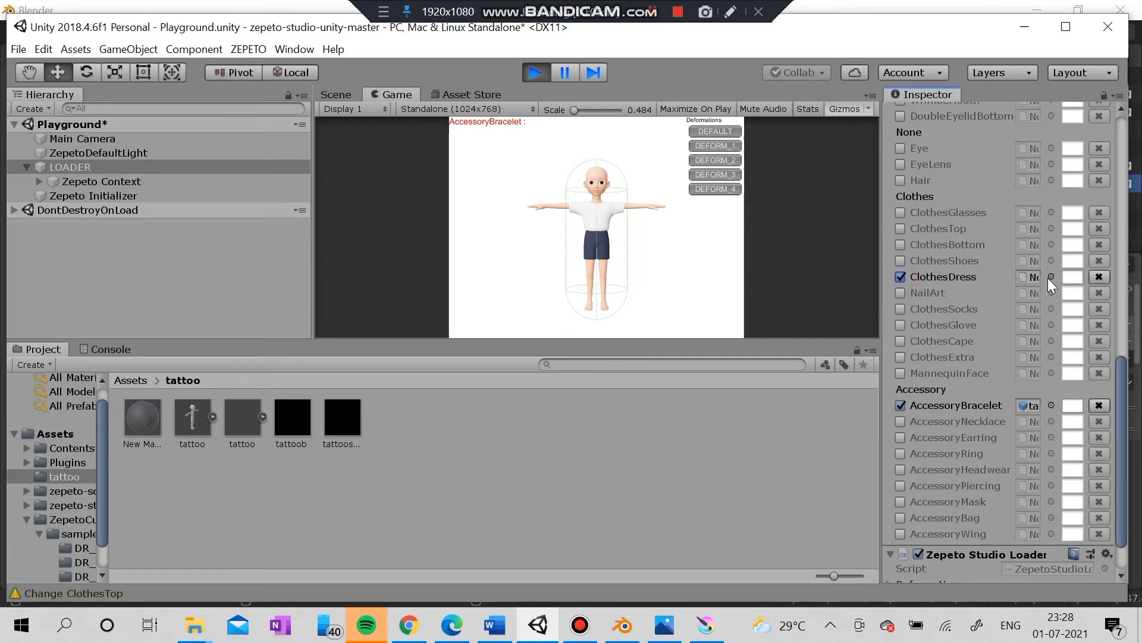
left_click(1051, 278)
scroll(942, 430, "down", 3)
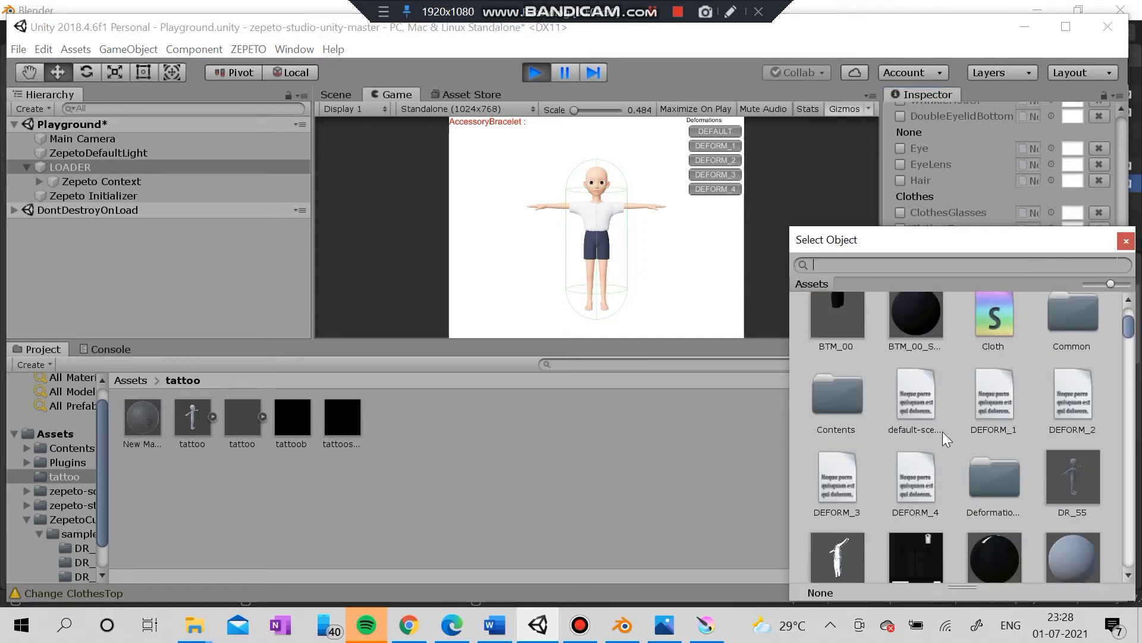
scroll(943, 431, "down", 3)
scroll(943, 431, "up", 2)
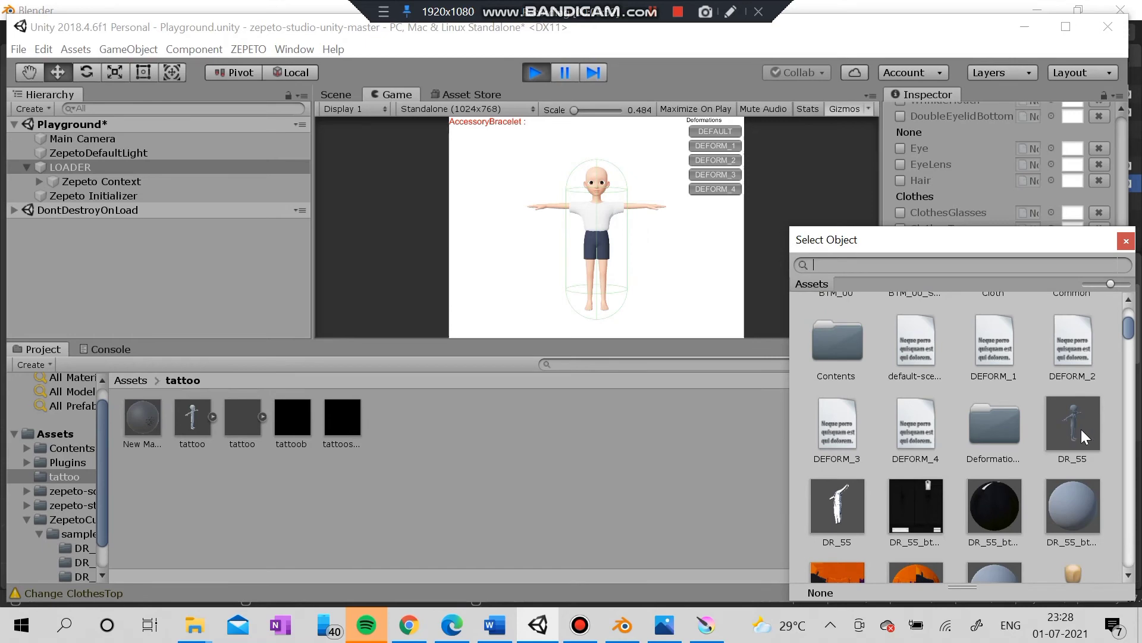
scroll(1070, 443, "down", 1)
scroll(1070, 437, "down", 2)
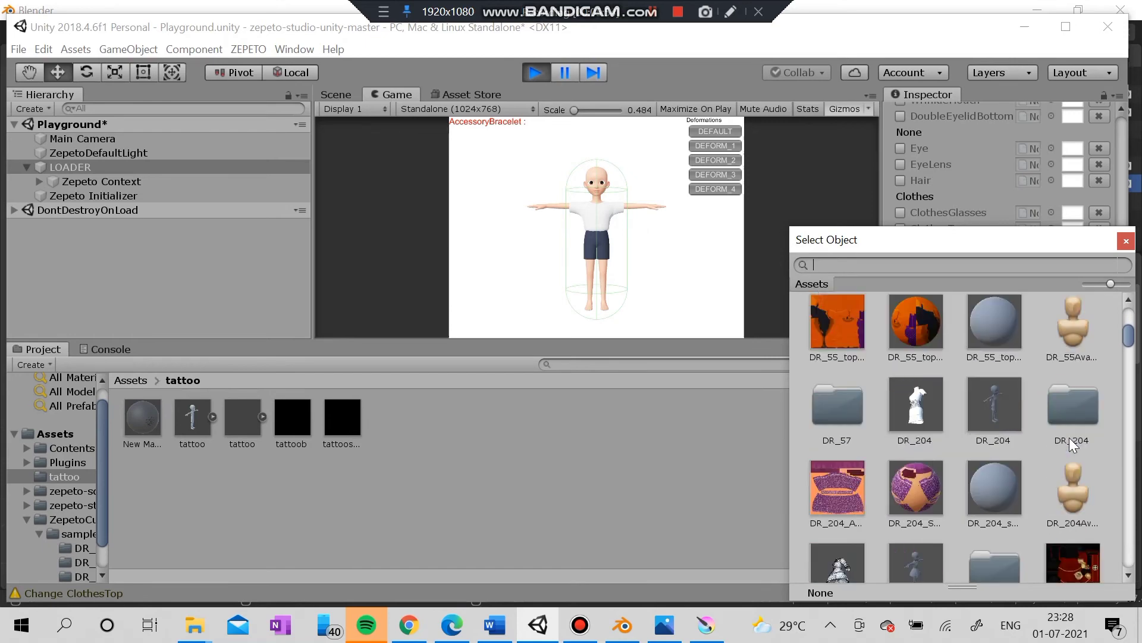
scroll(1065, 405, "down", 2)
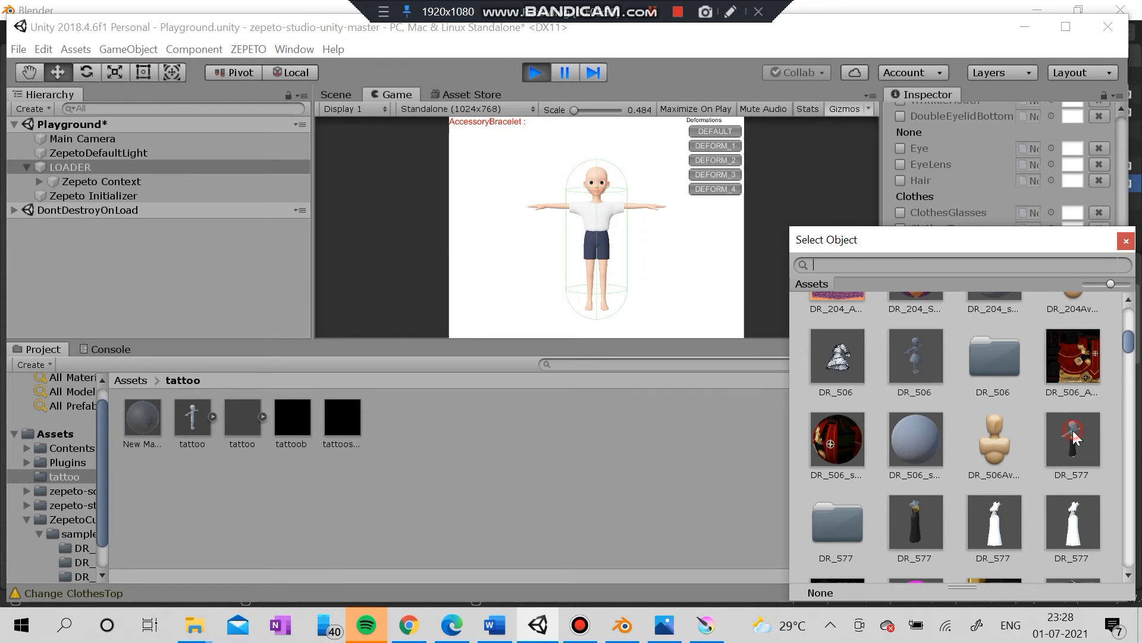
left_click(1073, 430)
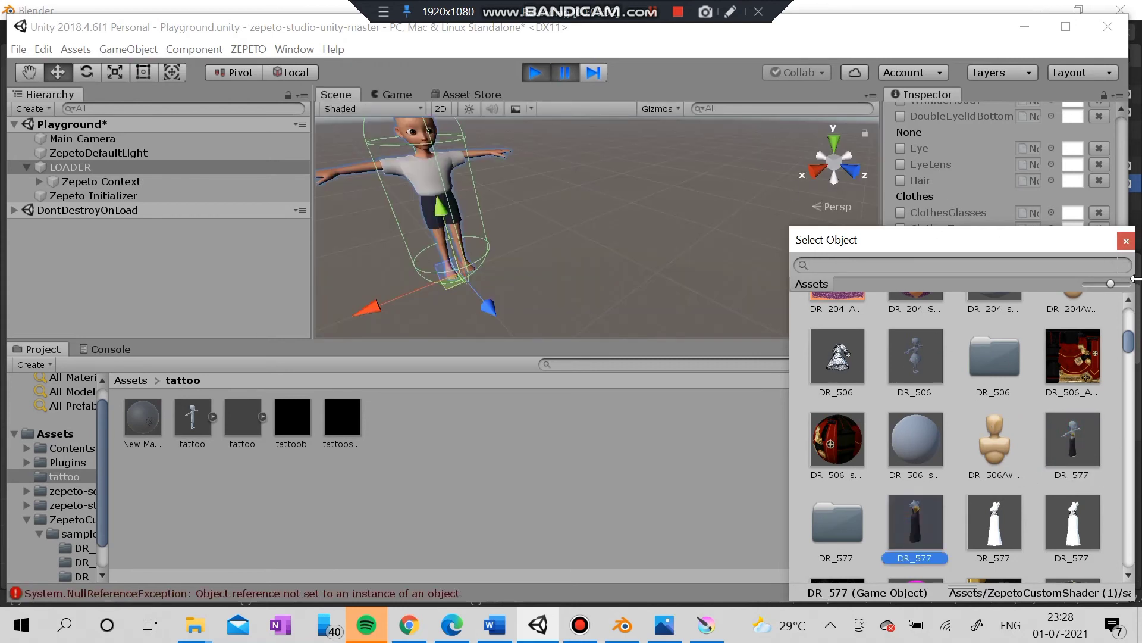
left_click(1126, 240)
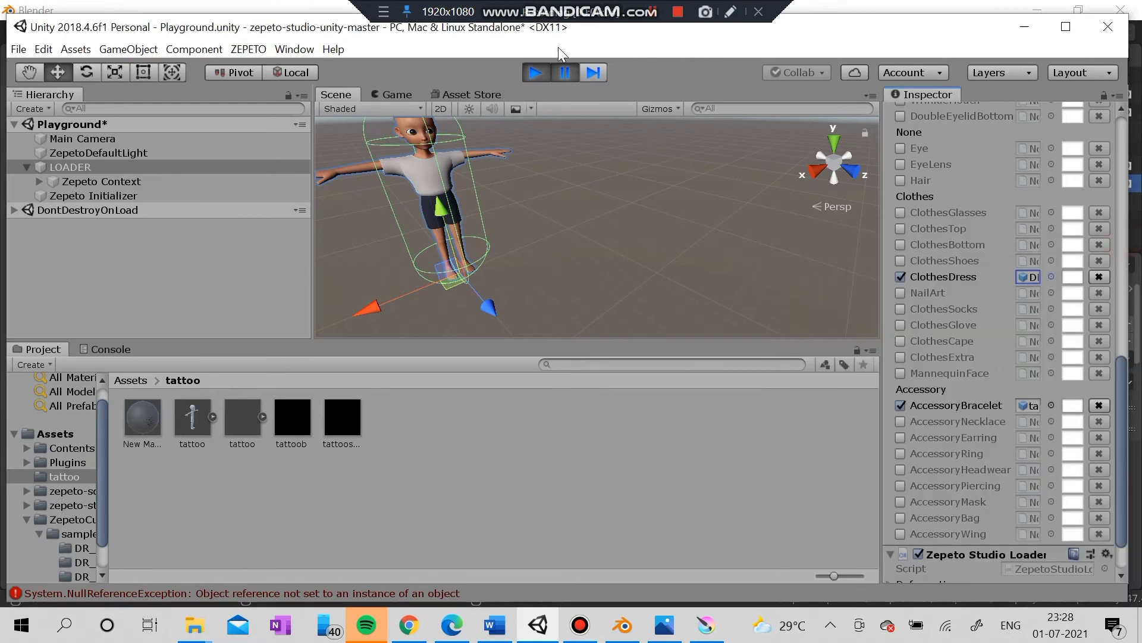
left_click(564, 72)
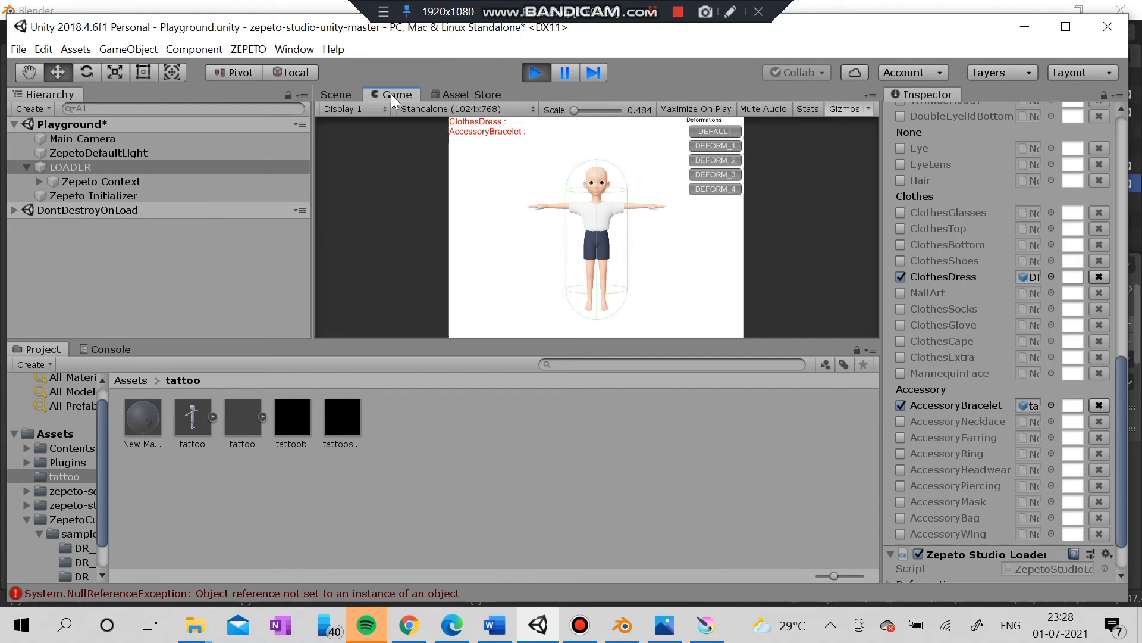
left_click(329, 96)
- Stop play mode and clear the ClothesTop clothing item
left_click(541, 77)
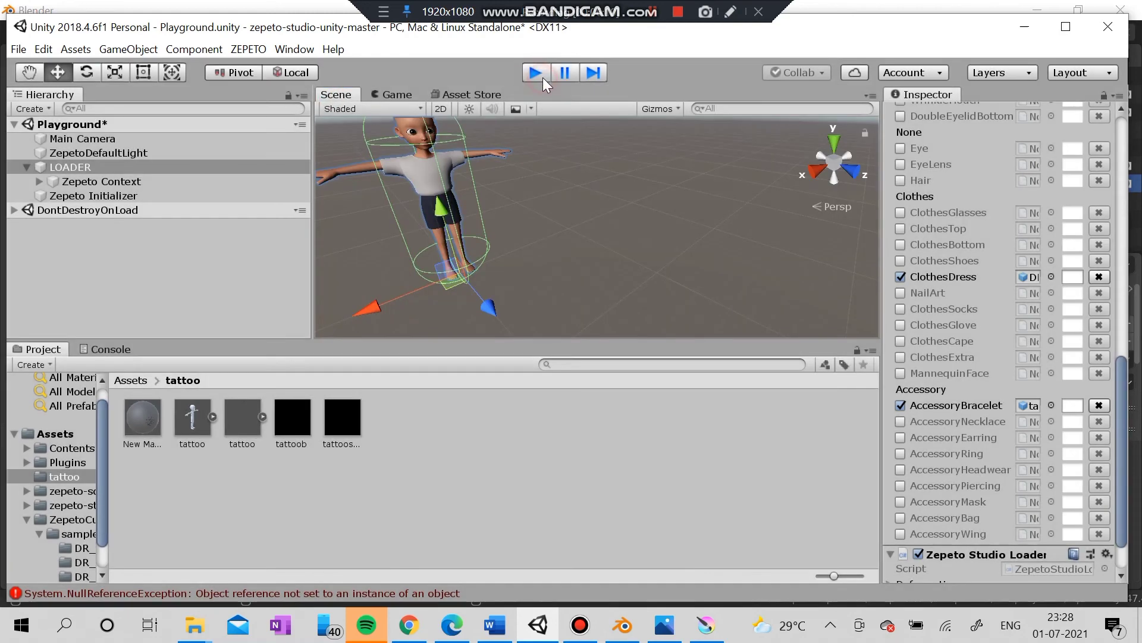
left_click(1052, 228)
left_click(1121, 249)
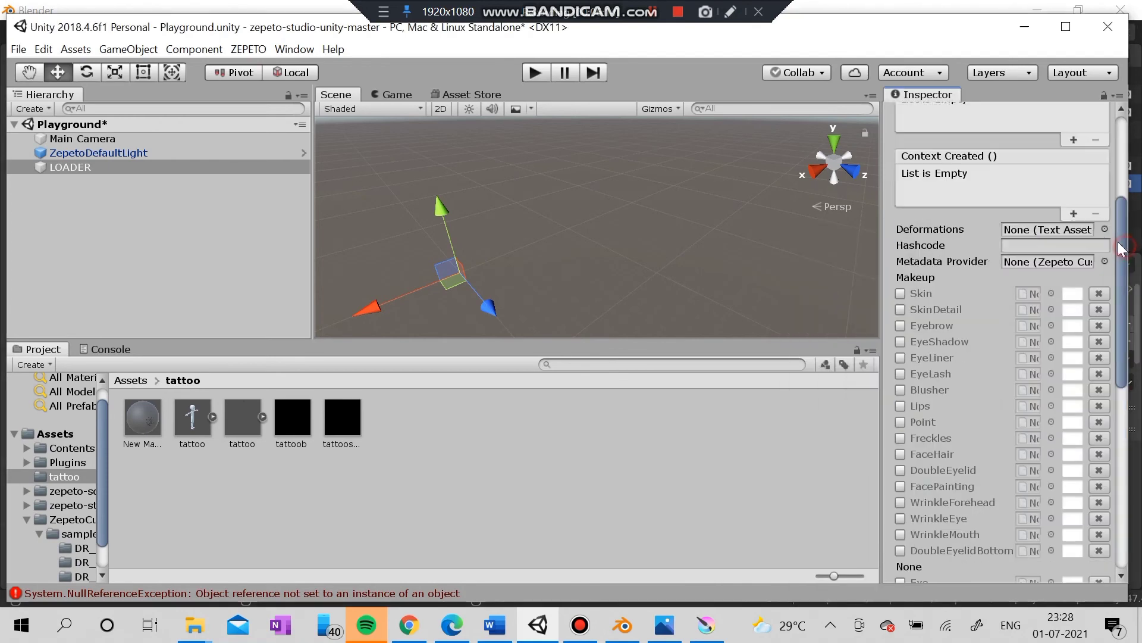
scroll(1065, 348, "down", 10)
left_click(1100, 343)
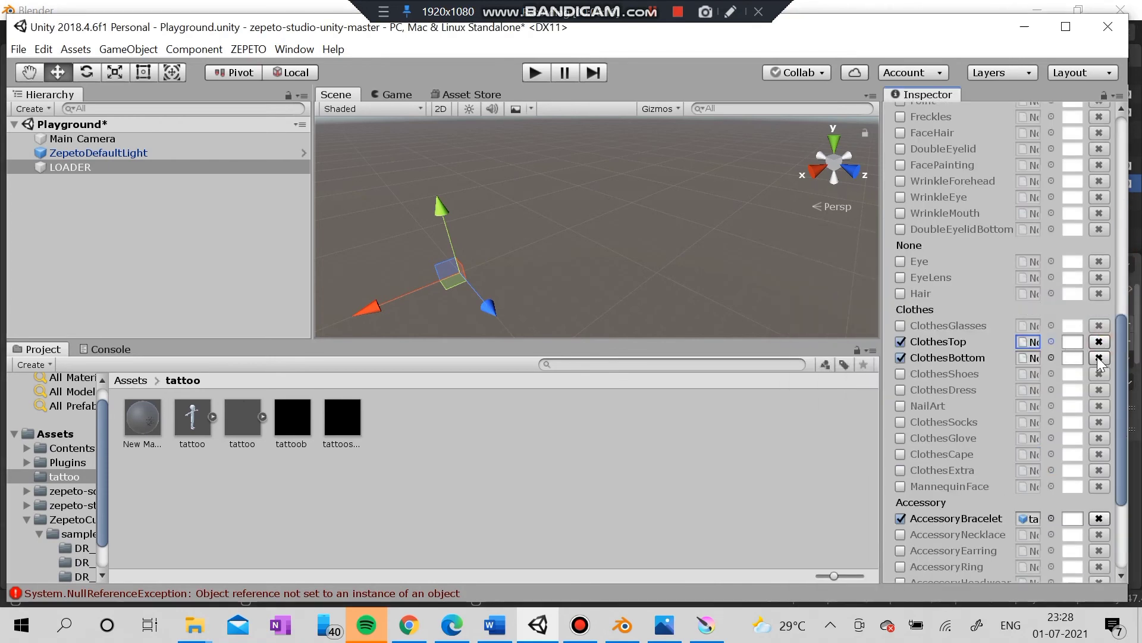
- Untick ClothesTop and ClothesBottom, tick ClothesDress with DR_577 assigned, and run play mode
left_click(901, 341)
left_click(901, 359)
left_click(901, 390)
left_click(1051, 391)
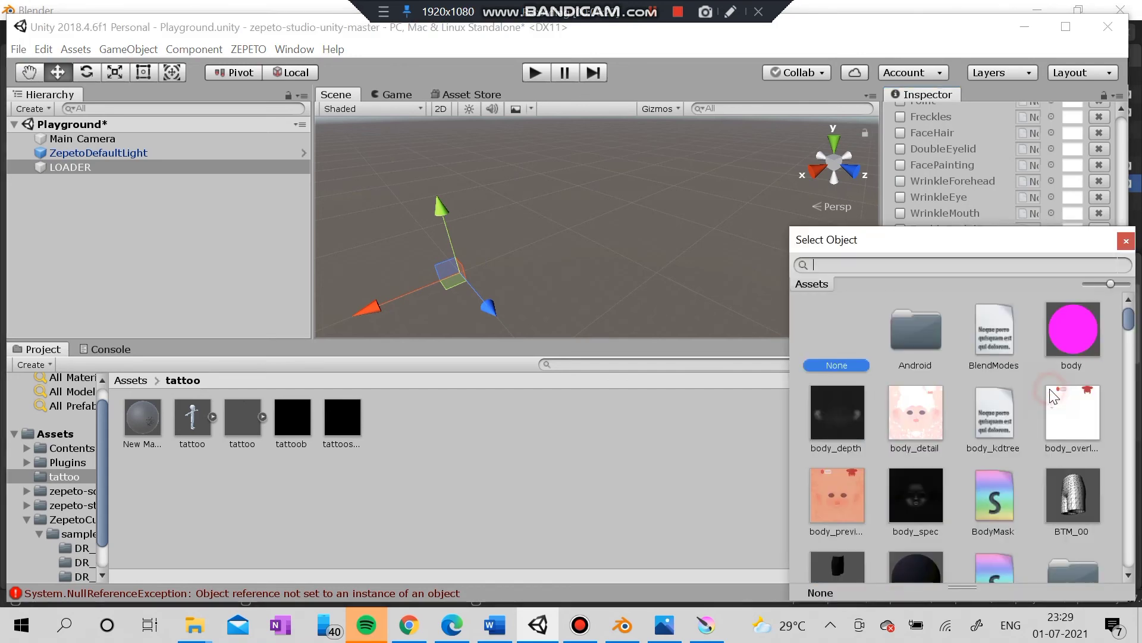
scroll(965, 414, "down", 5)
scroll(966, 413, "down", 3)
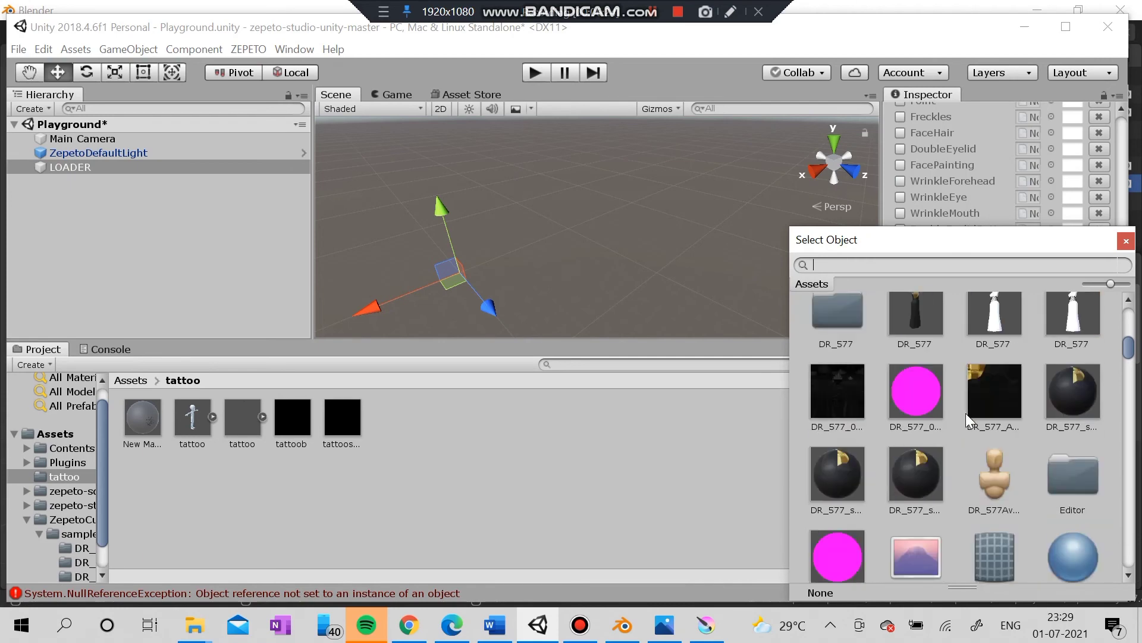
double_click(934, 352)
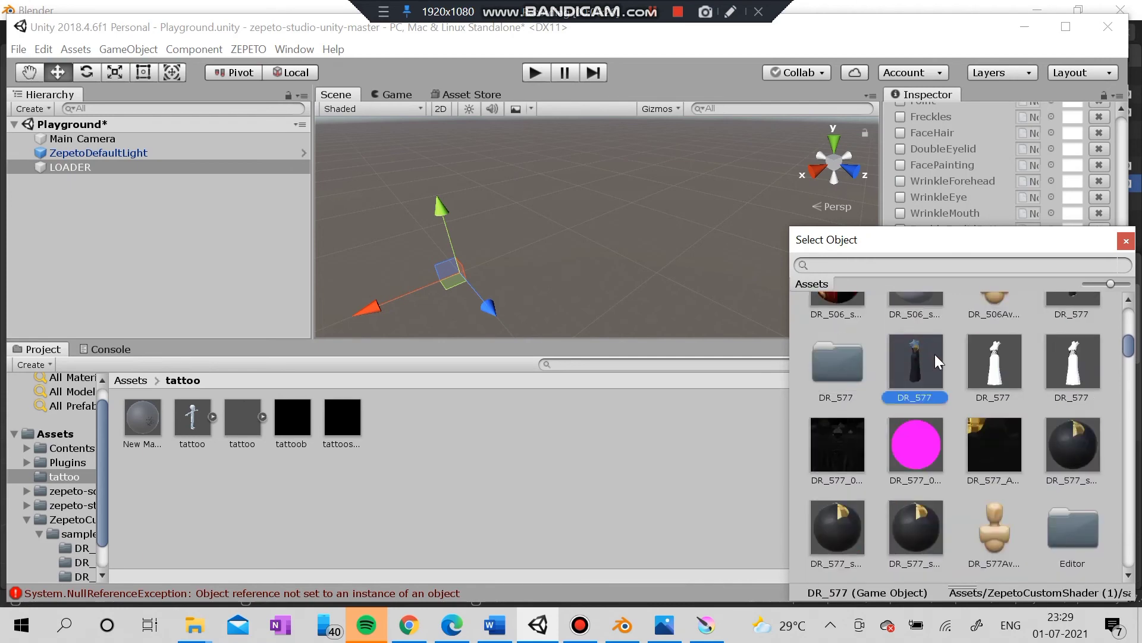
left_click(544, 74)
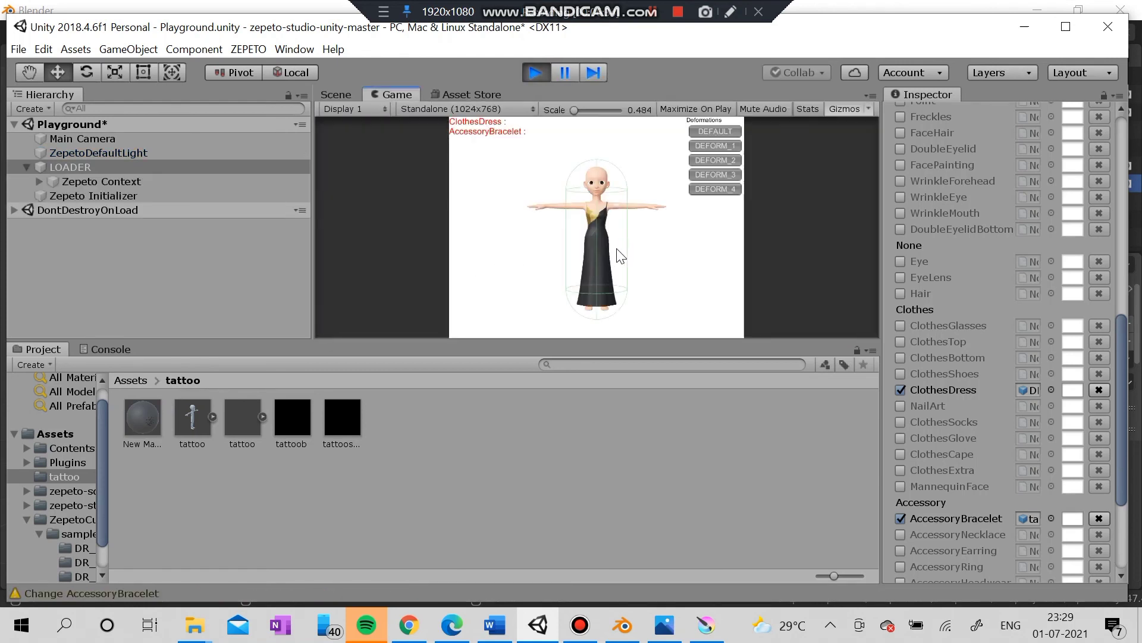
- View the avatar from the Top in the Scene view, framing the tattooed forearm
left_click(336, 95)
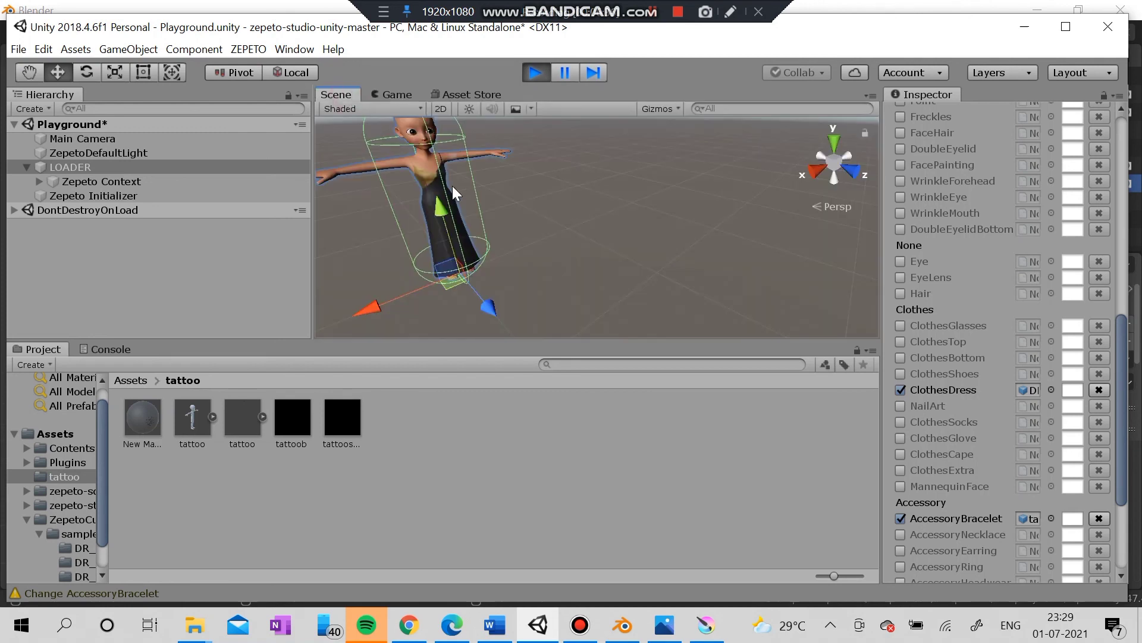
middle_click_drag(530, 191, 627, 252)
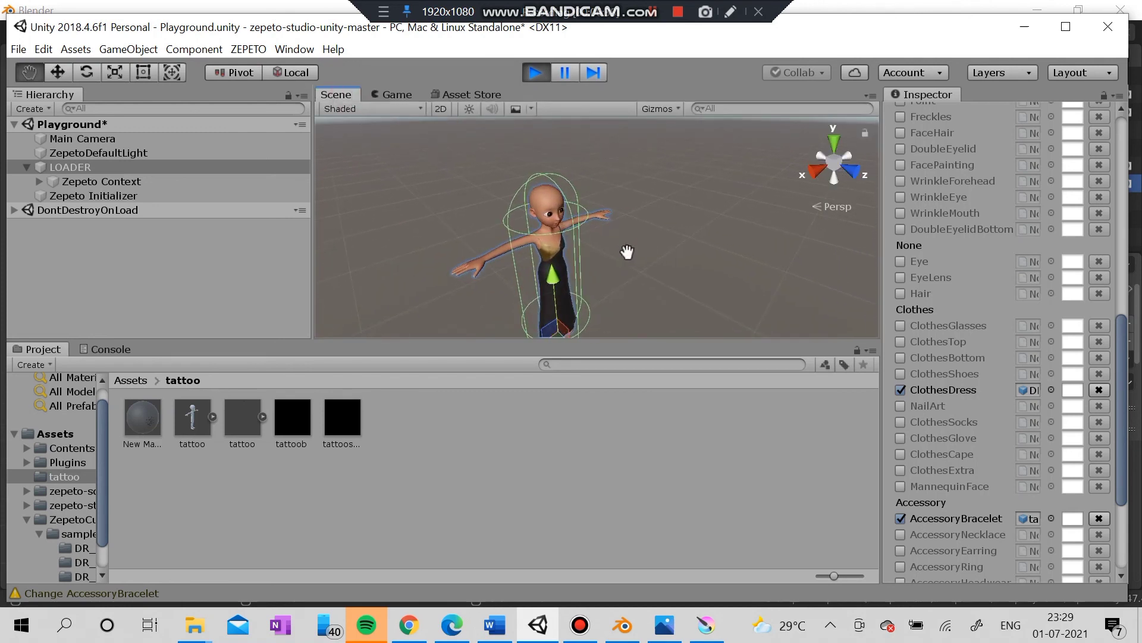
left_click(834, 144)
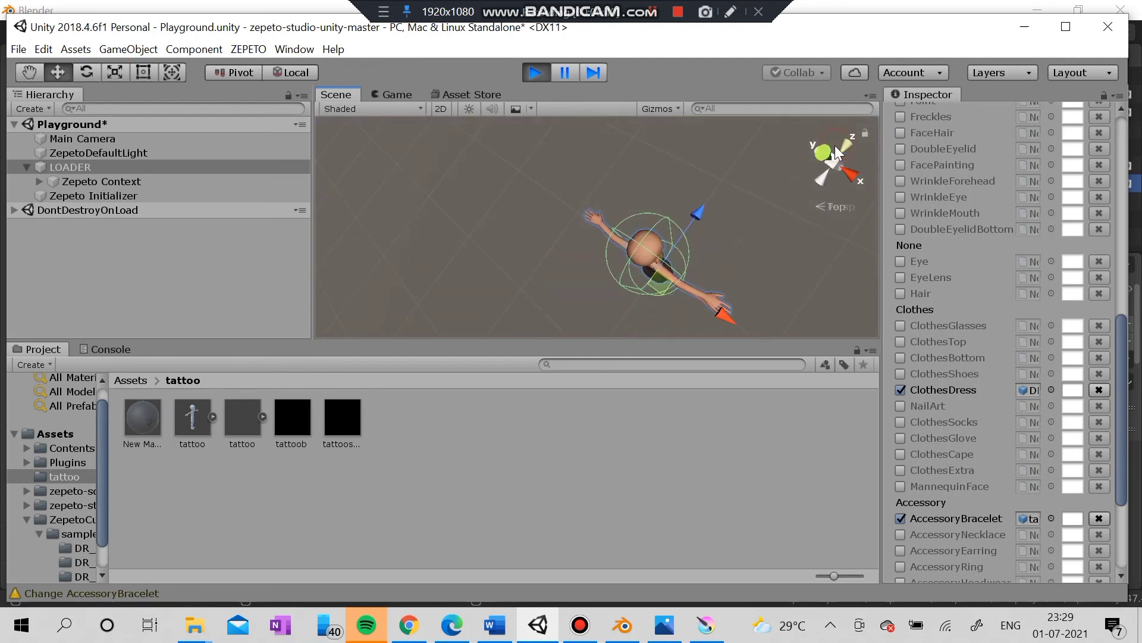
scroll(597, 194, "up", 3)
scroll(598, 194, "up", 2)
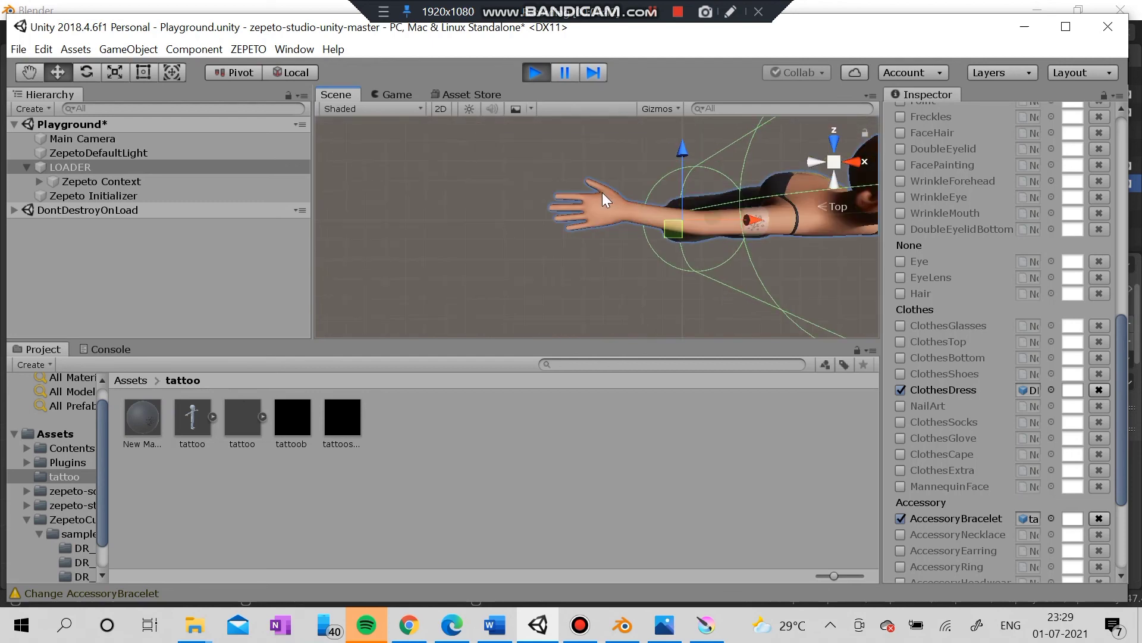
middle_click_drag(773, 237, 706, 257)
scroll(706, 259, "up", 4)
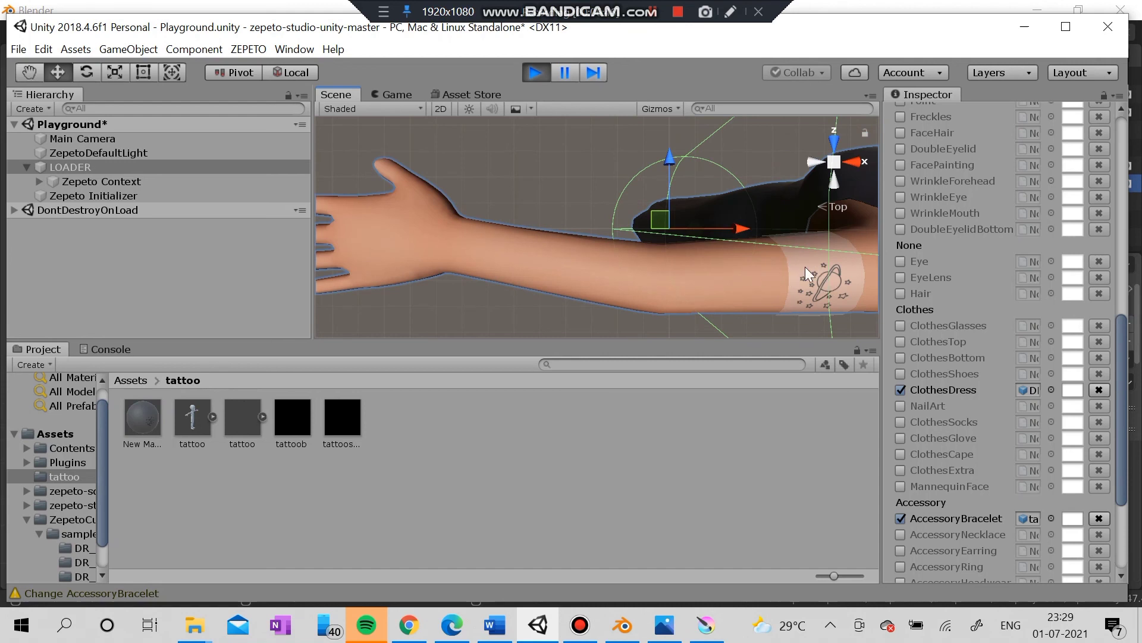
scroll(843, 284, "down", 5)
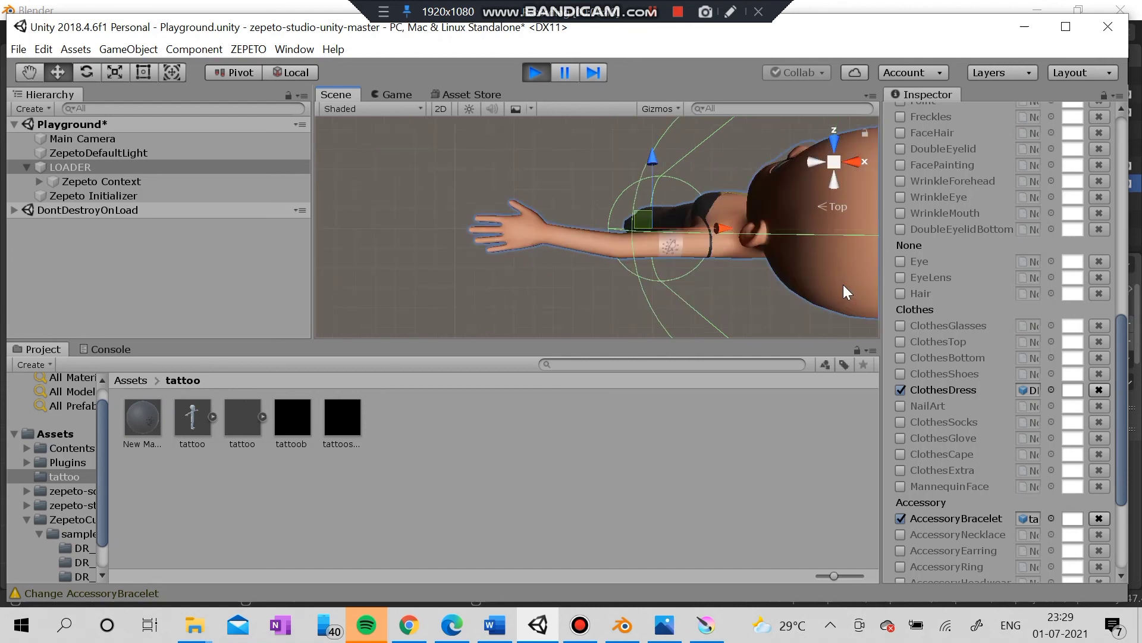
middle_click_drag(812, 279, 744, 202)
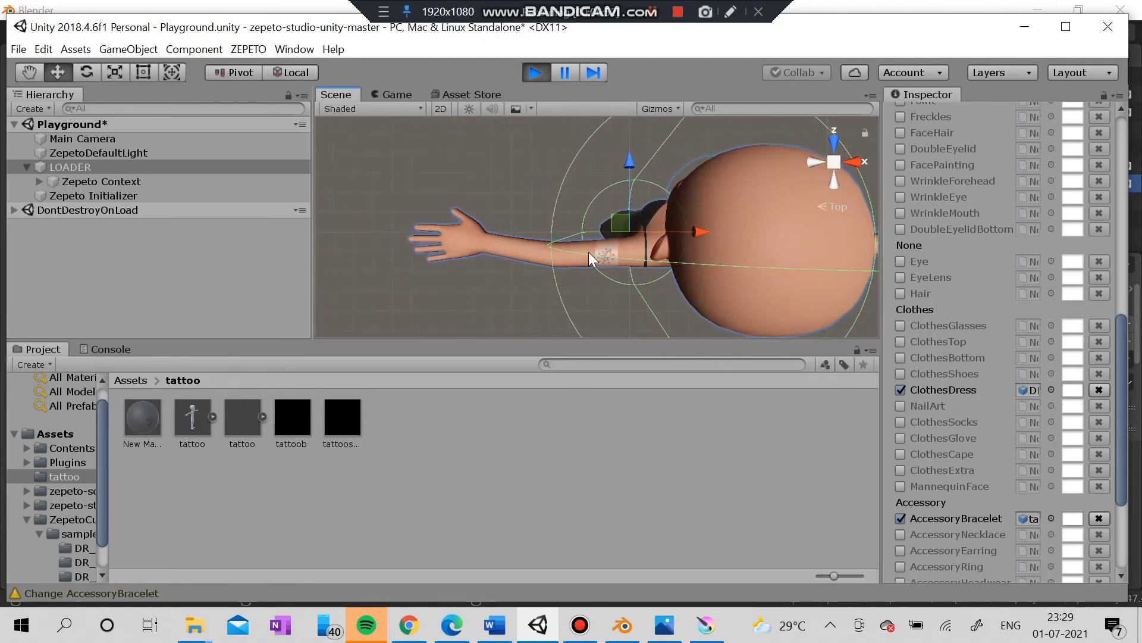
- Select the forearm tattoo band, deselect it, then stop play mode
left_click(596, 257)
left_click(494, 180)
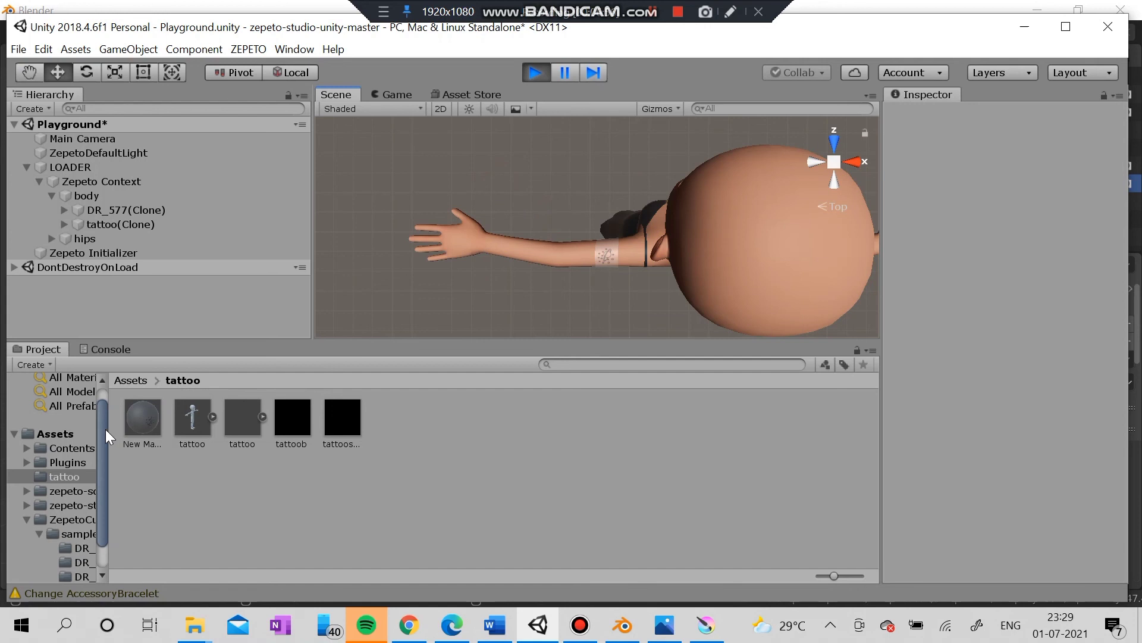
scroll(488, 237, "down", 5)
middle_click_drag(630, 300, 663, 152)
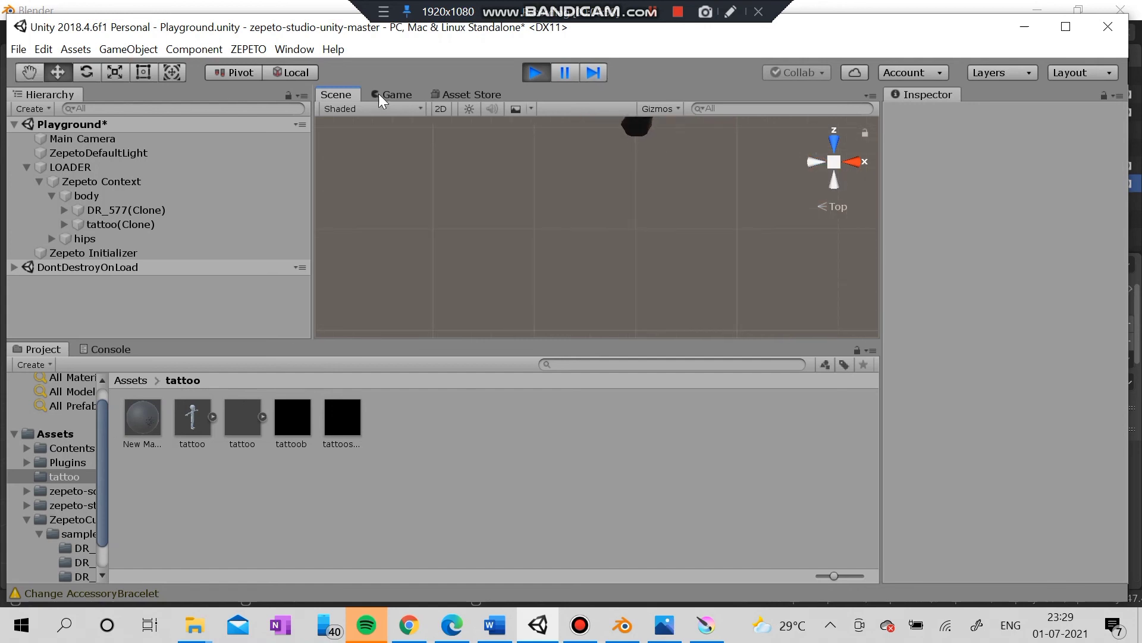
left_click(535, 72)
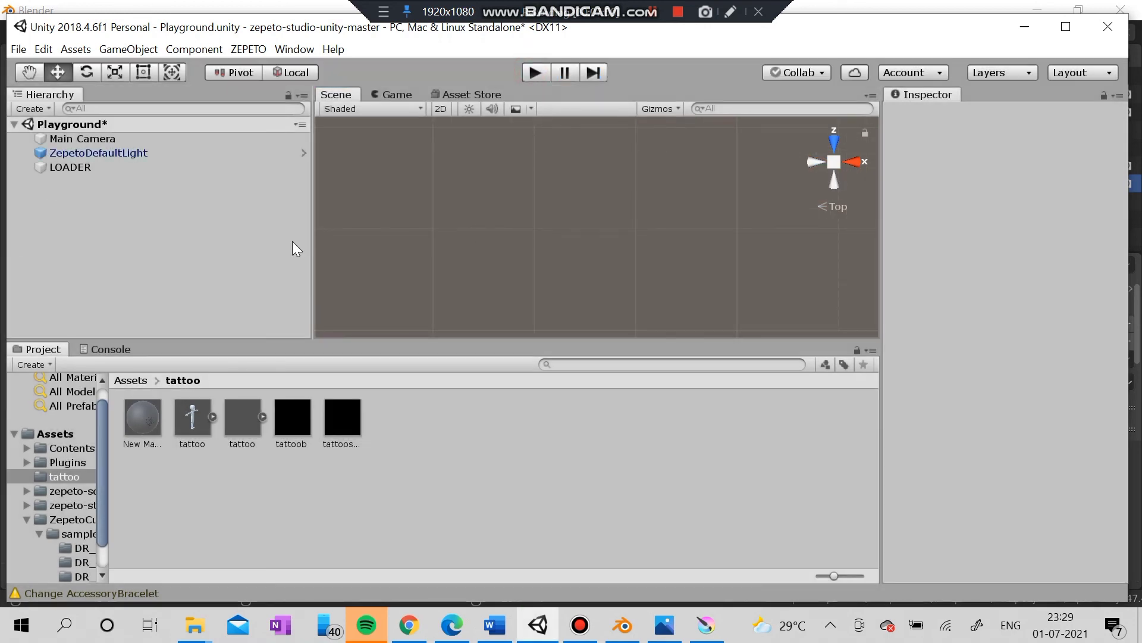